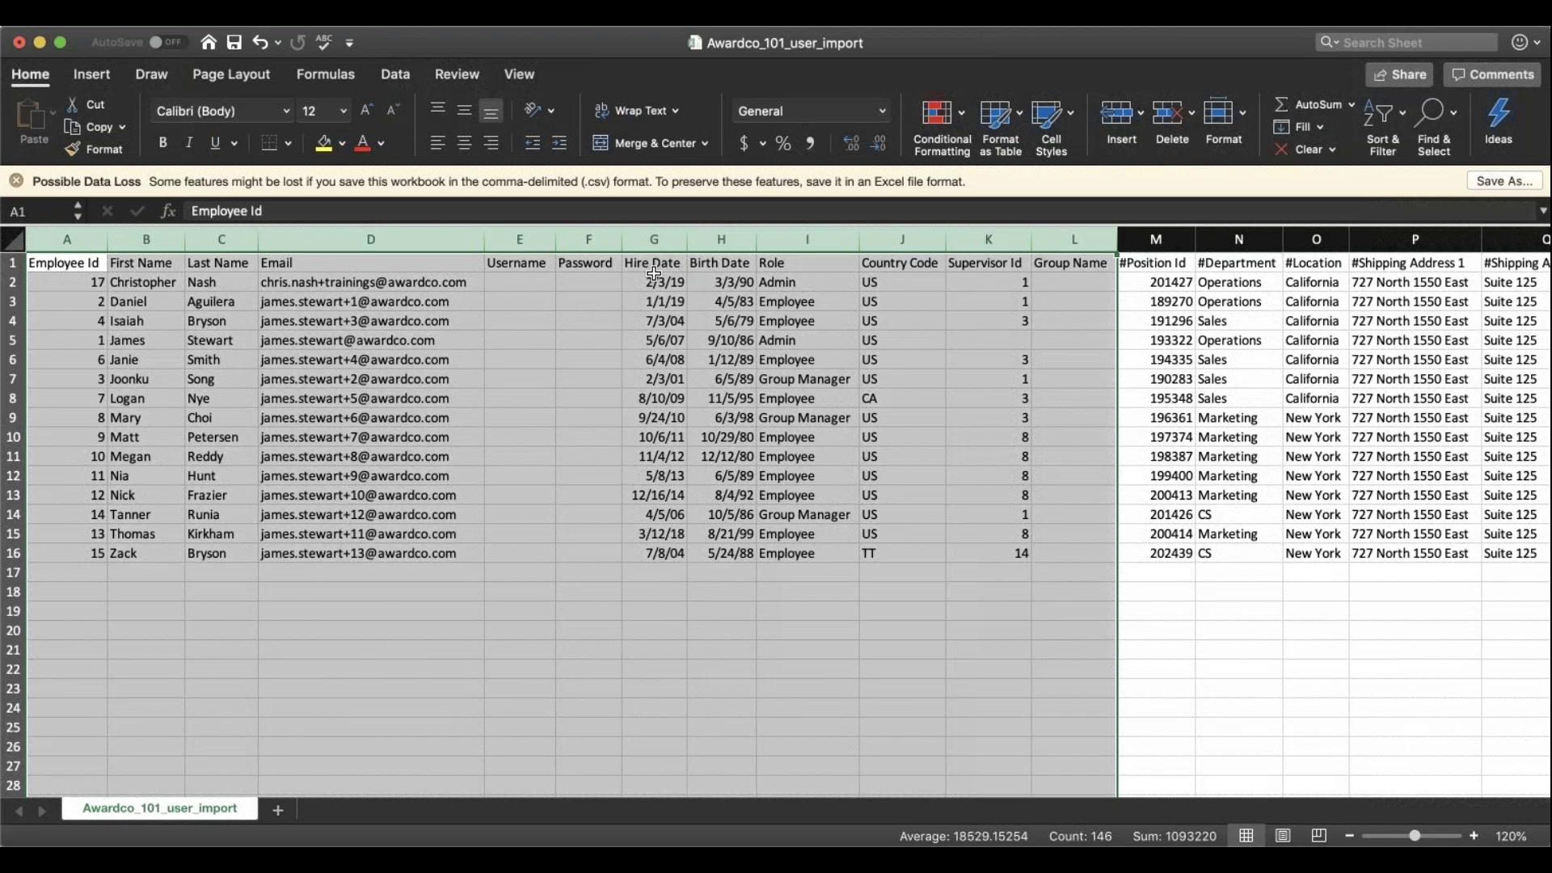
Review the user import sheet's columns and select the custom columns from #Position Id through #Country Code
scroll(654, 275, "right", 10)
scroll(632, 280, "left", 6)
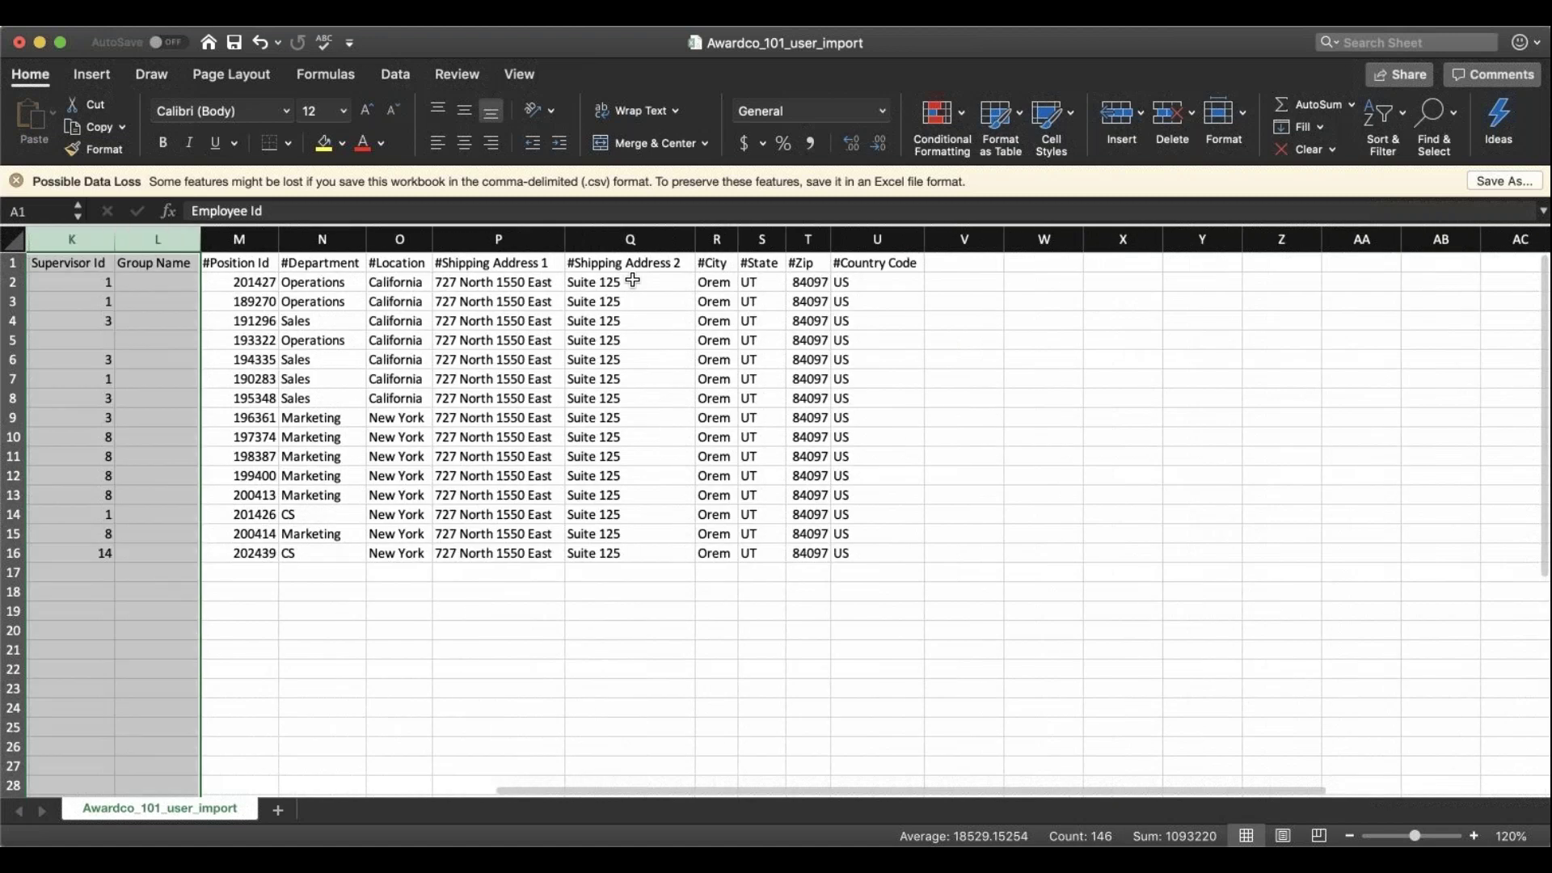
scroll(633, 280, "left", 5)
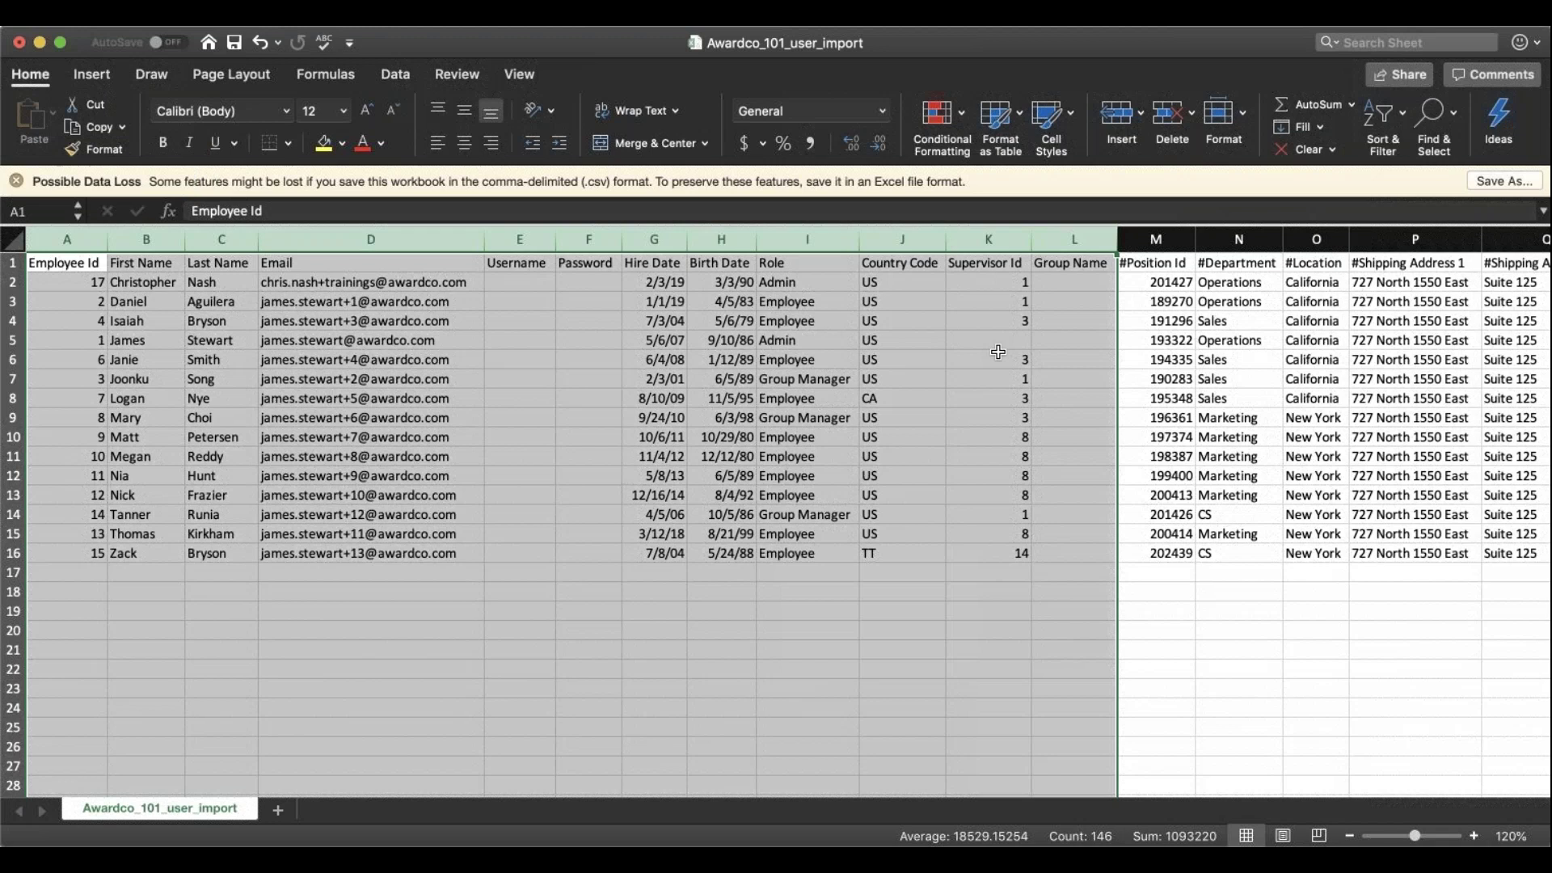
scroll(626, 365, "right", 10)
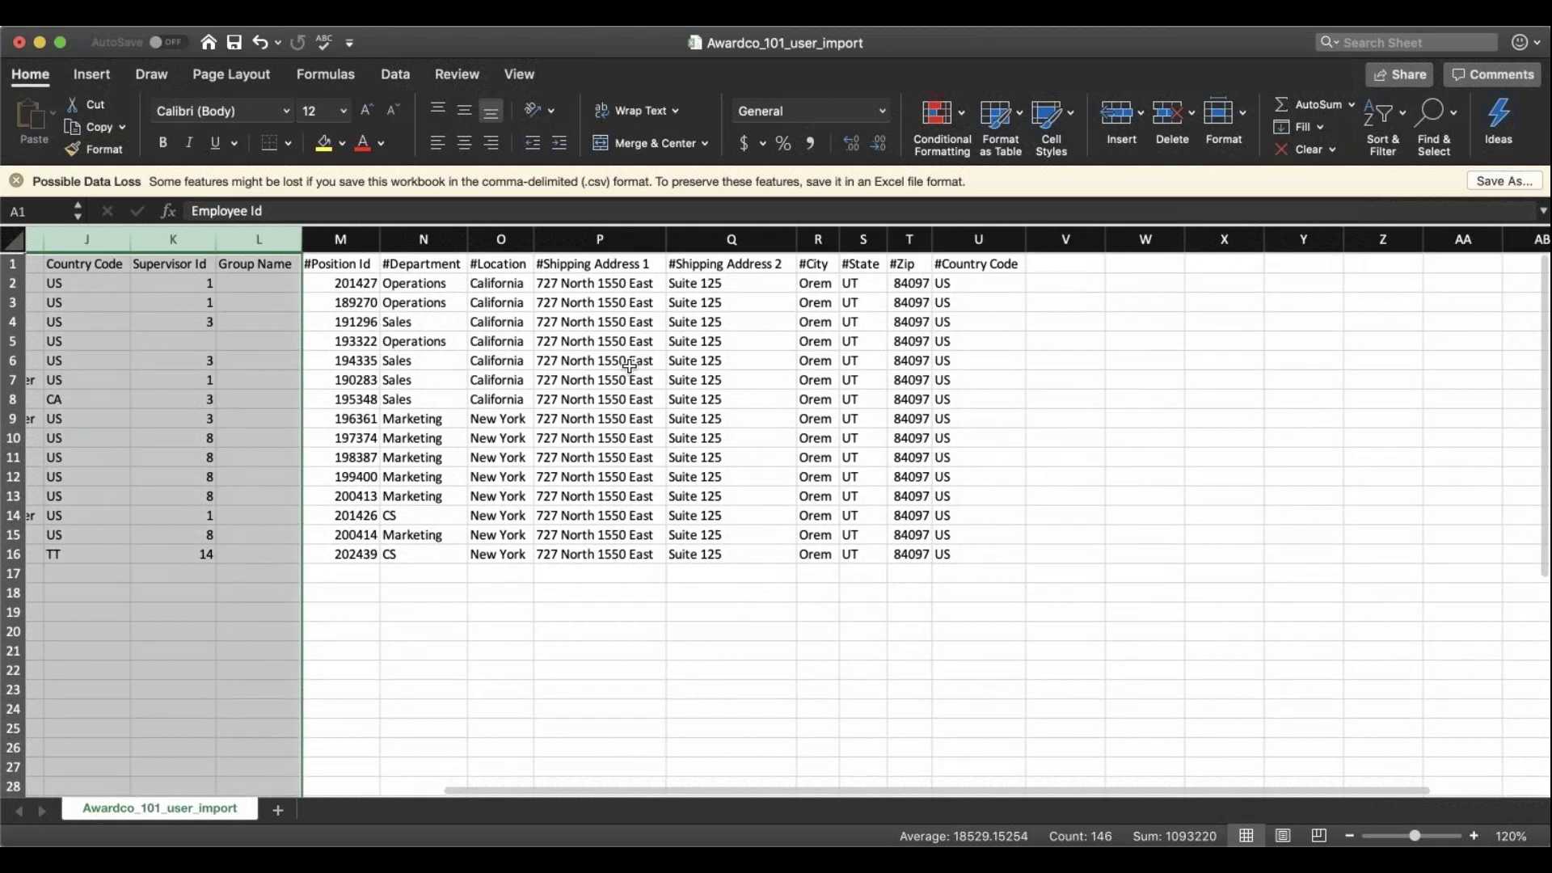
left_click(345, 239, "shift")
left_click_drag(345, 239, 975, 238)
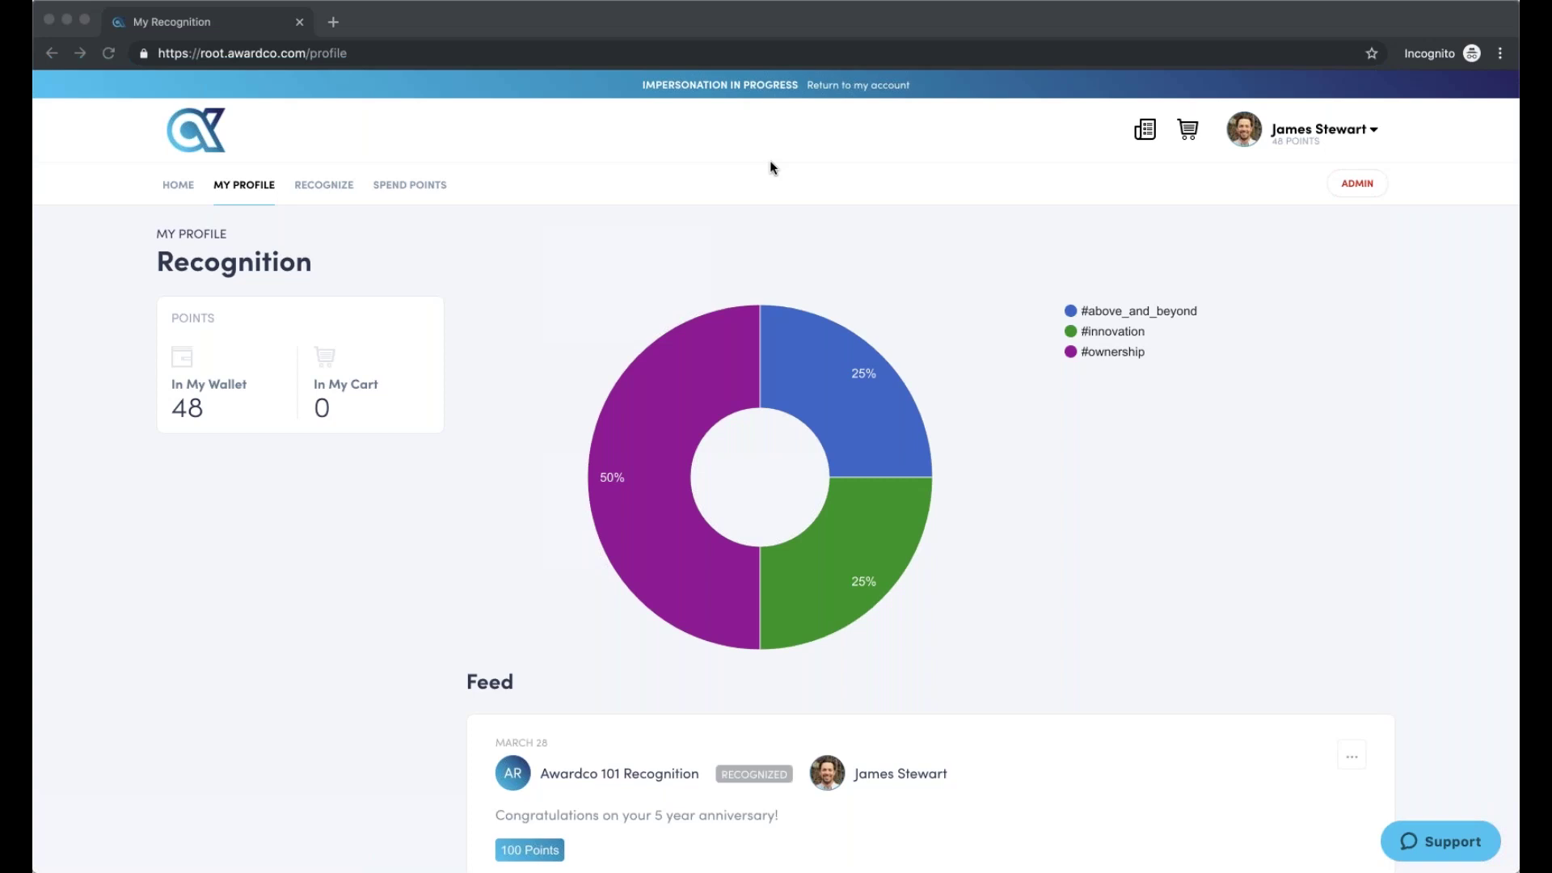
Switch to the Awardco site, enter the admin area and open the Service Awards settings
left_click(1357, 191)
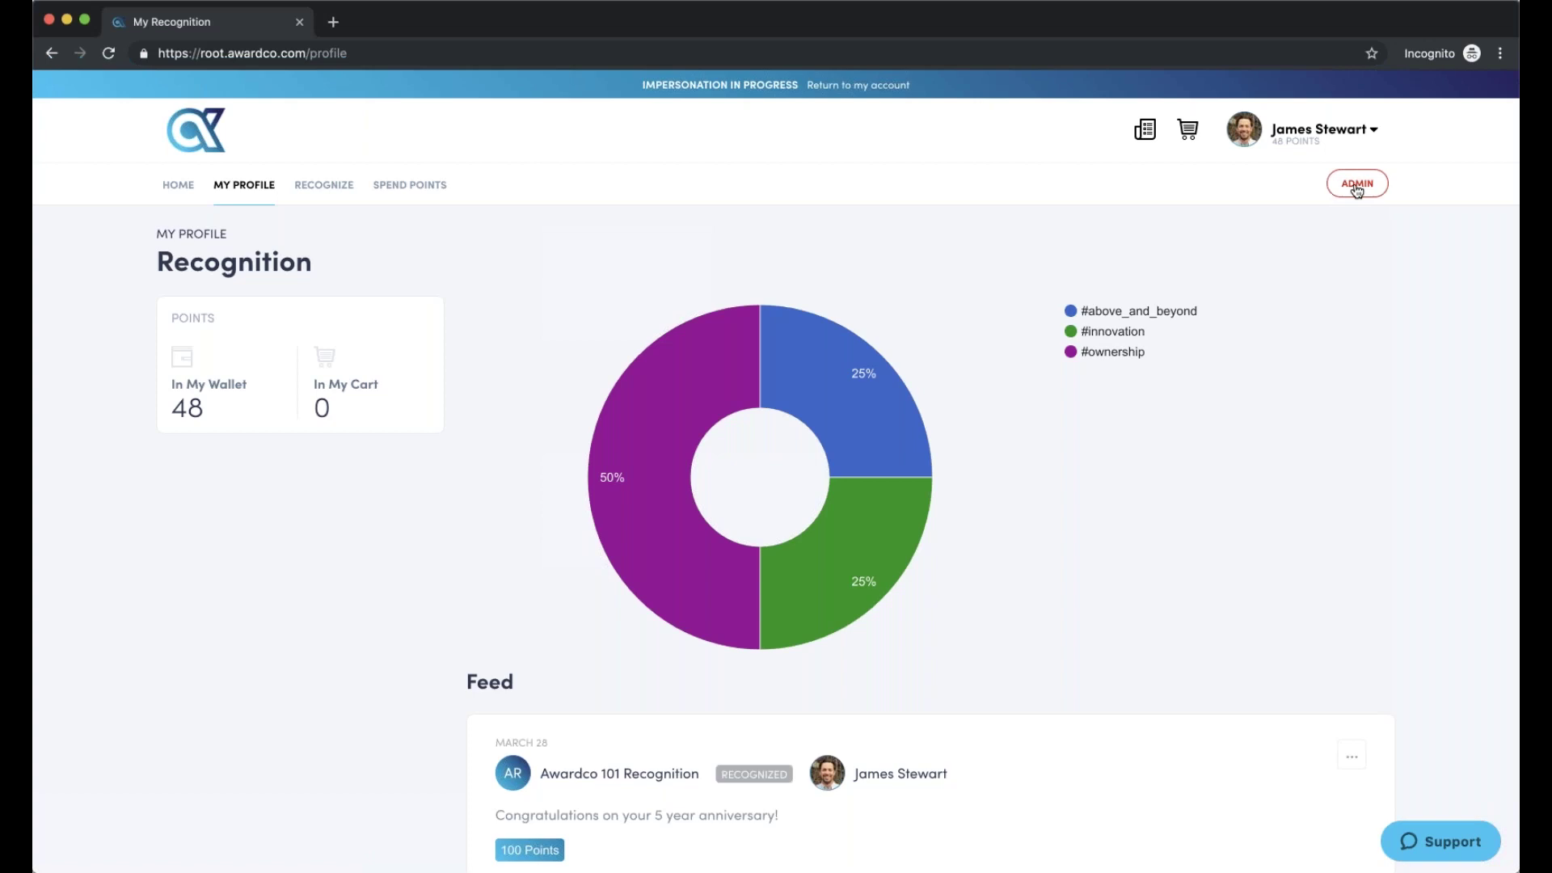
left_click(1357, 191)
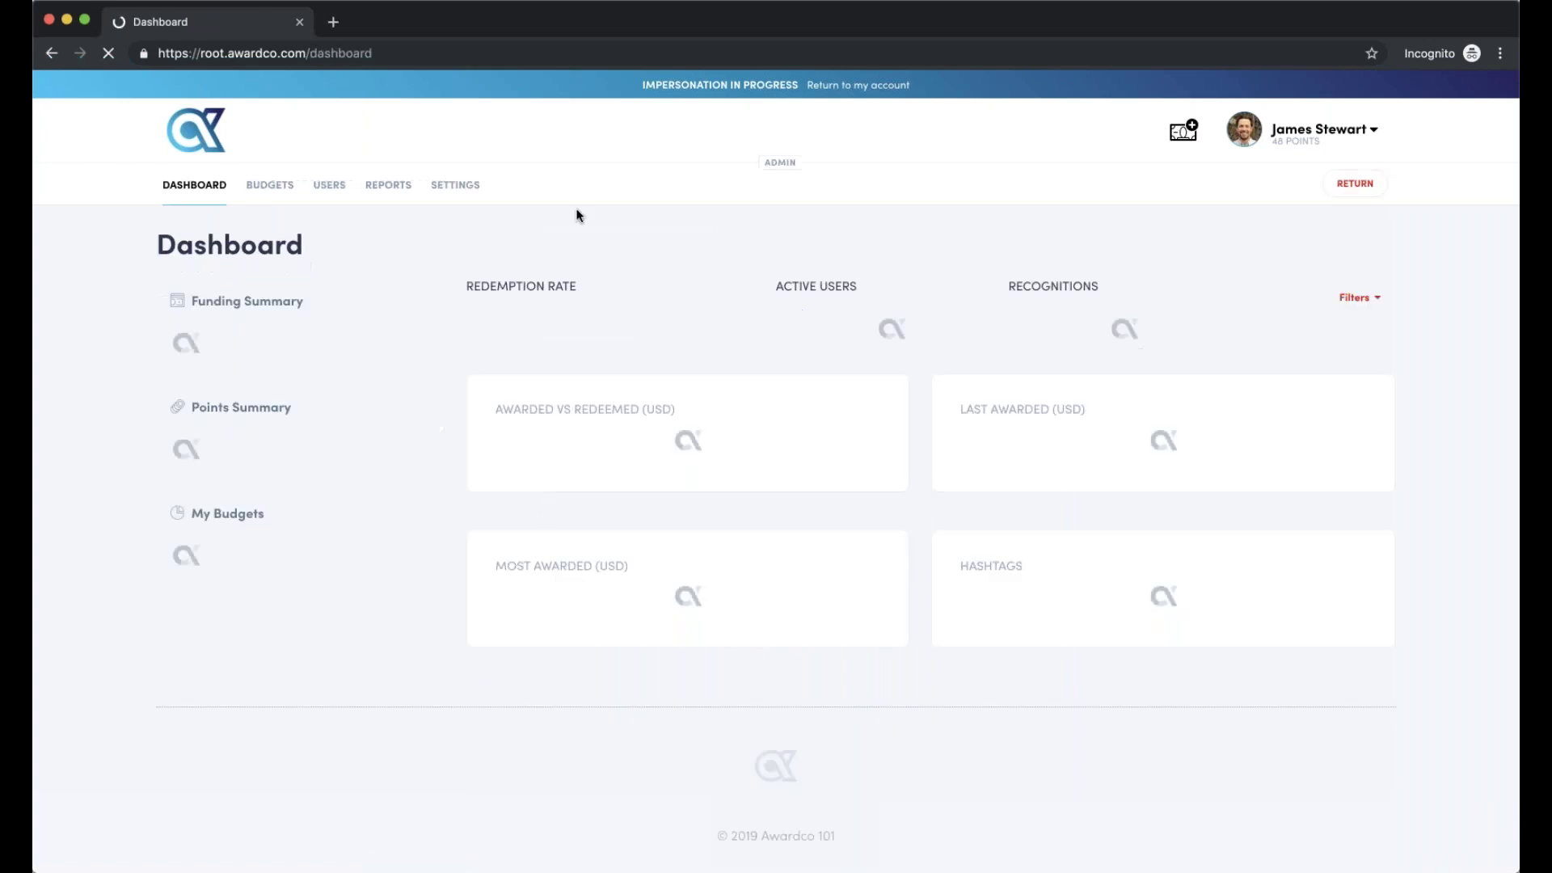
left_click(455, 188)
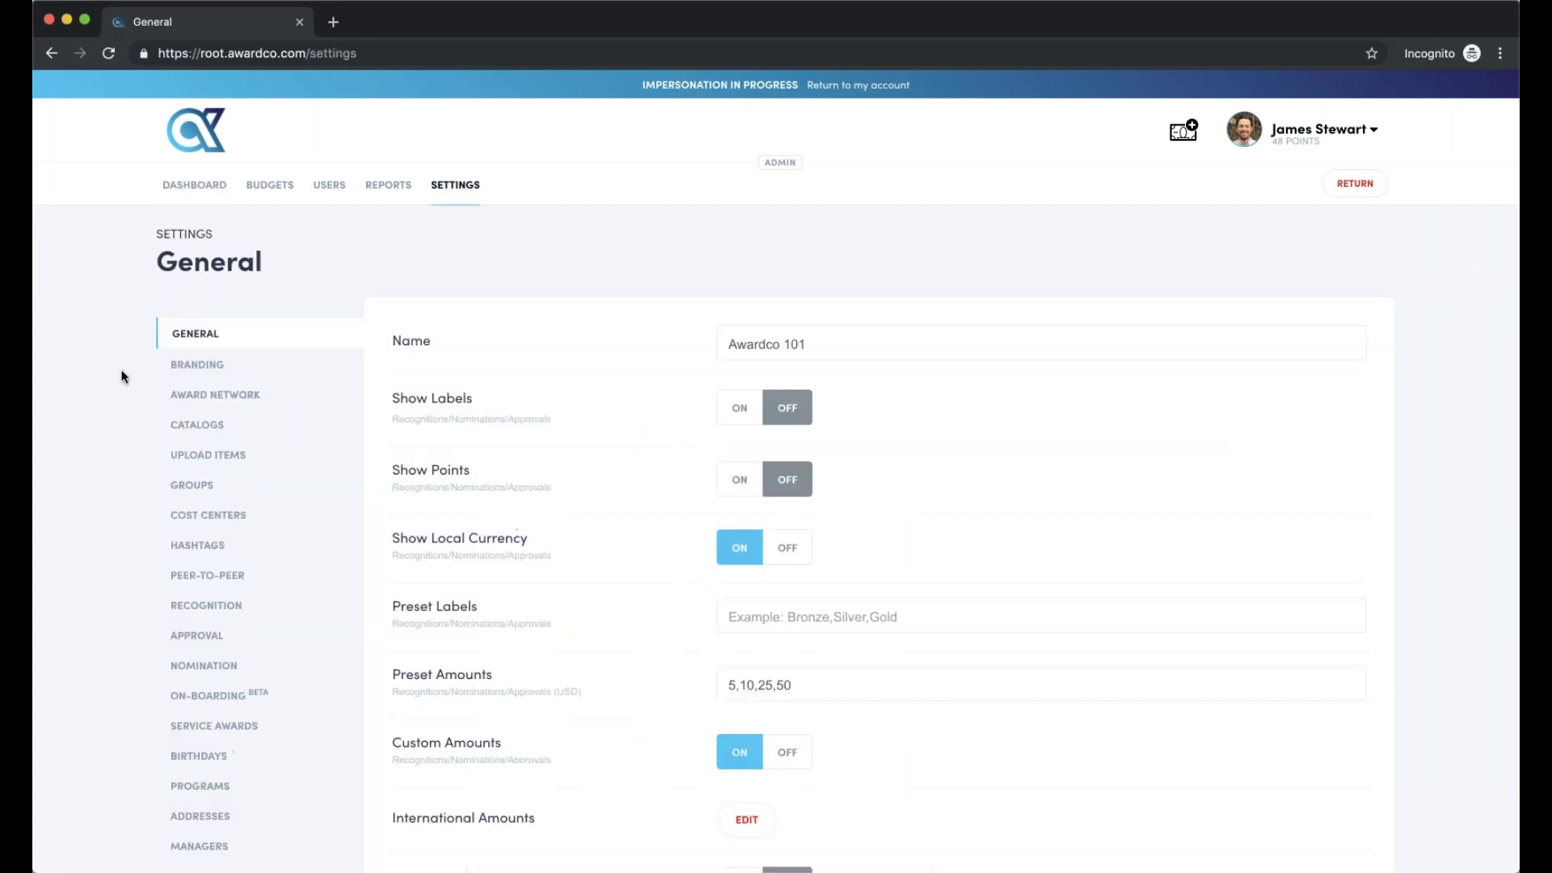
scroll(147, 370, "down", 5)
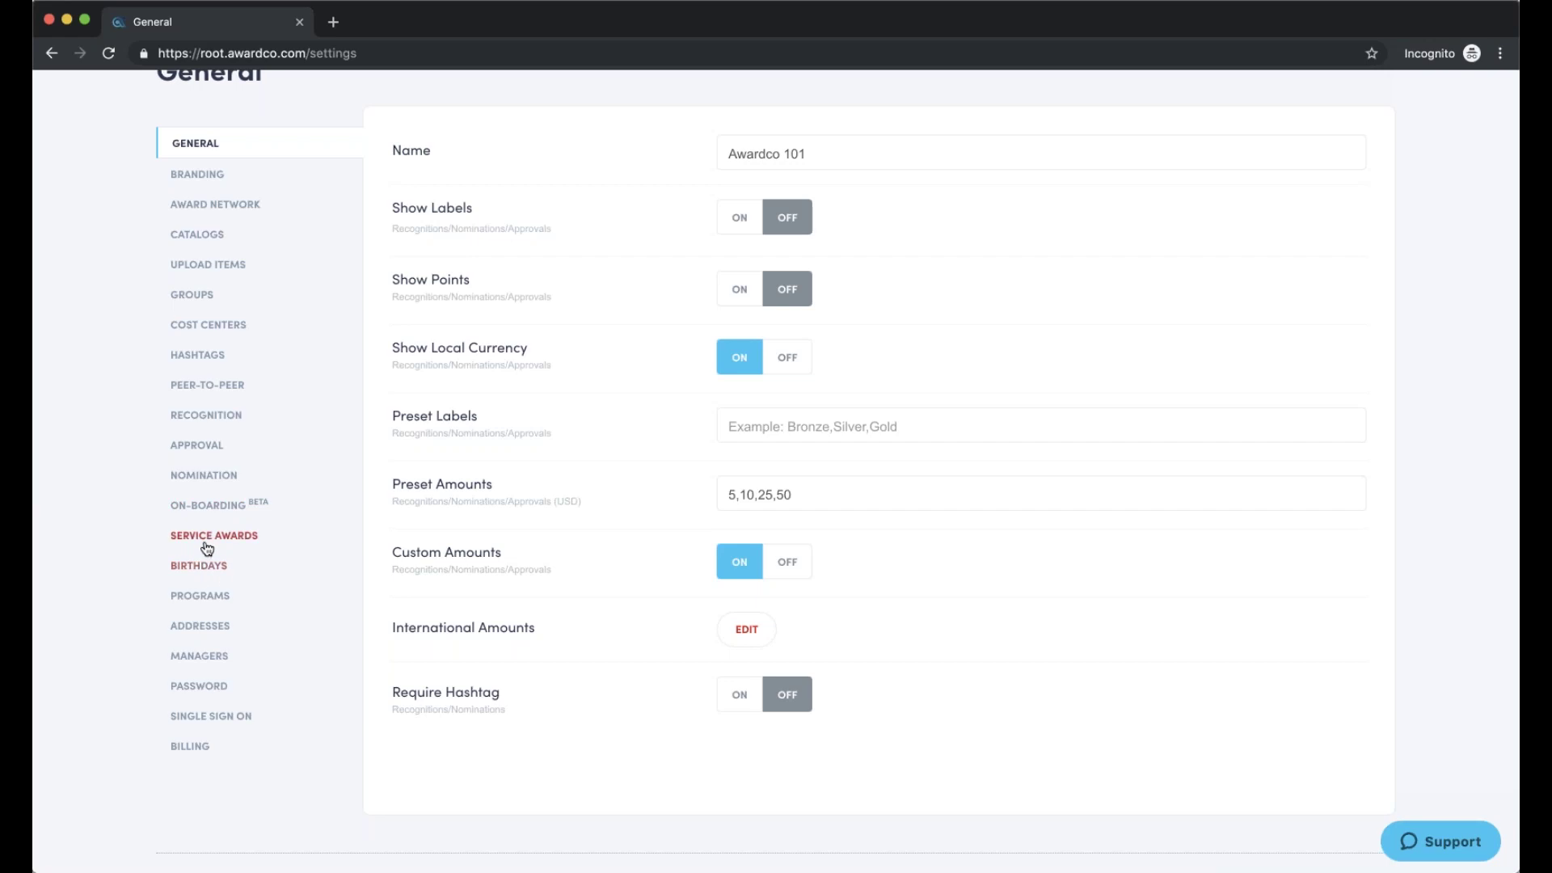
left_click(211, 544)
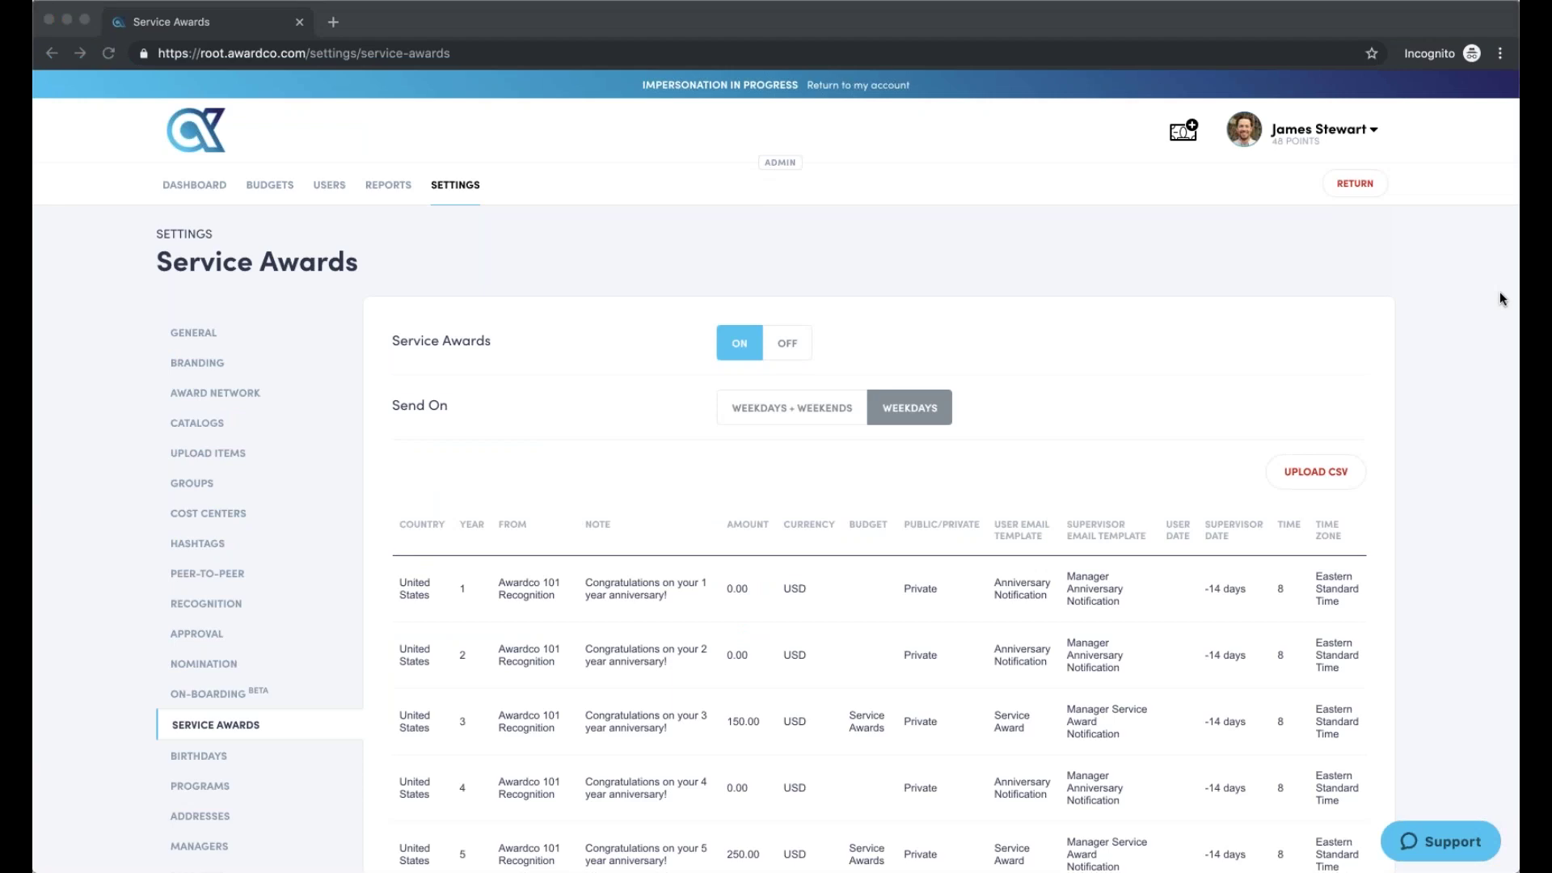
Examine the yearly service award rules, including their notes, amounts, budgets, email templates and supervisor notification dates
scroll(965, 458, "down", 4)
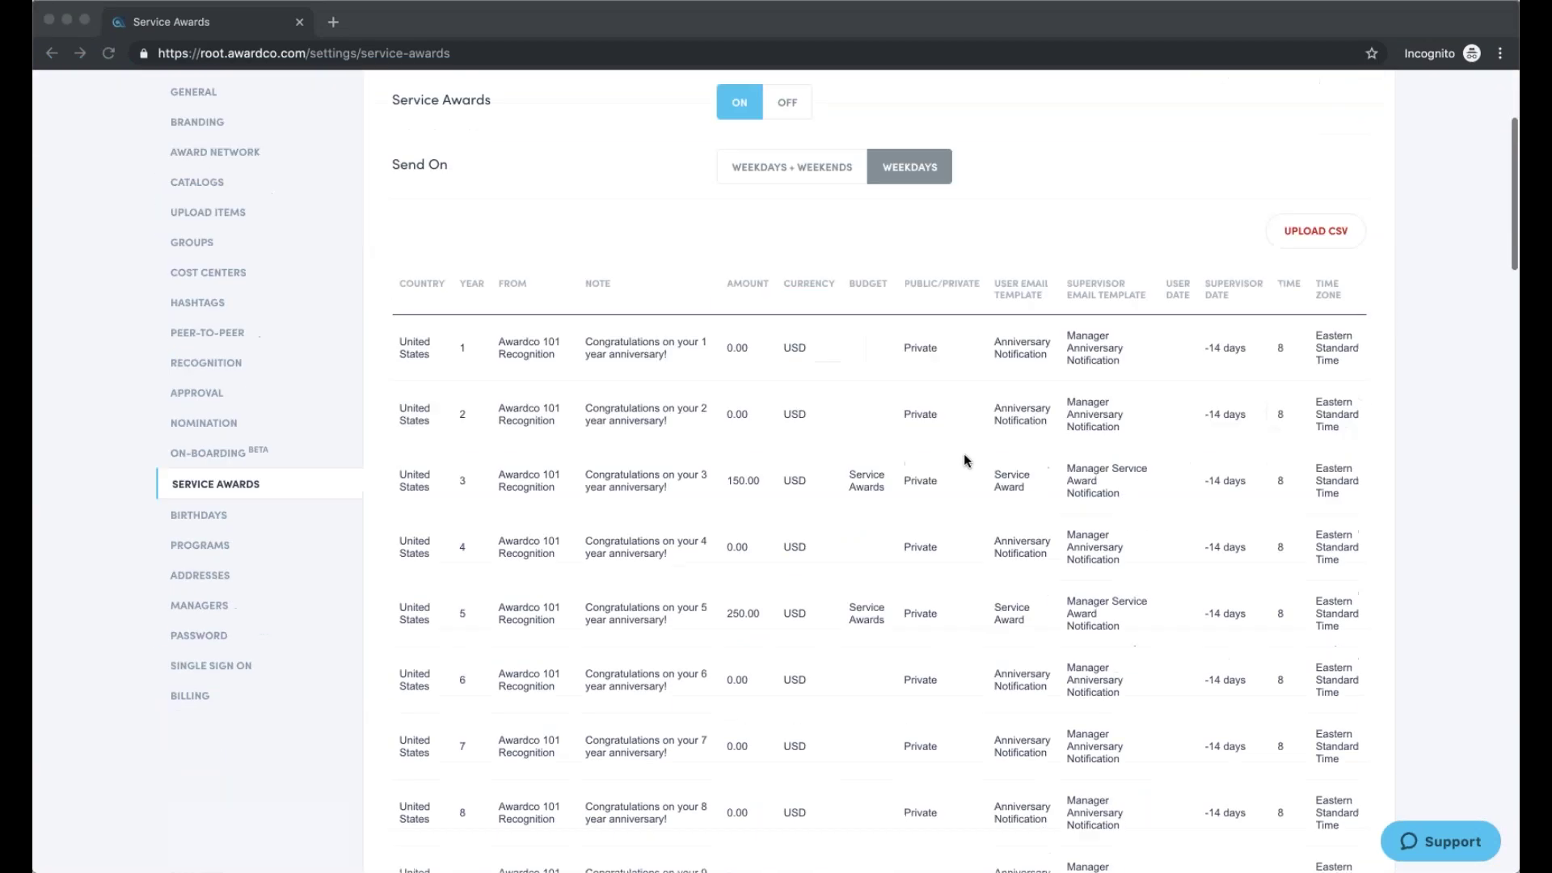
scroll(963, 453, "down", 1)
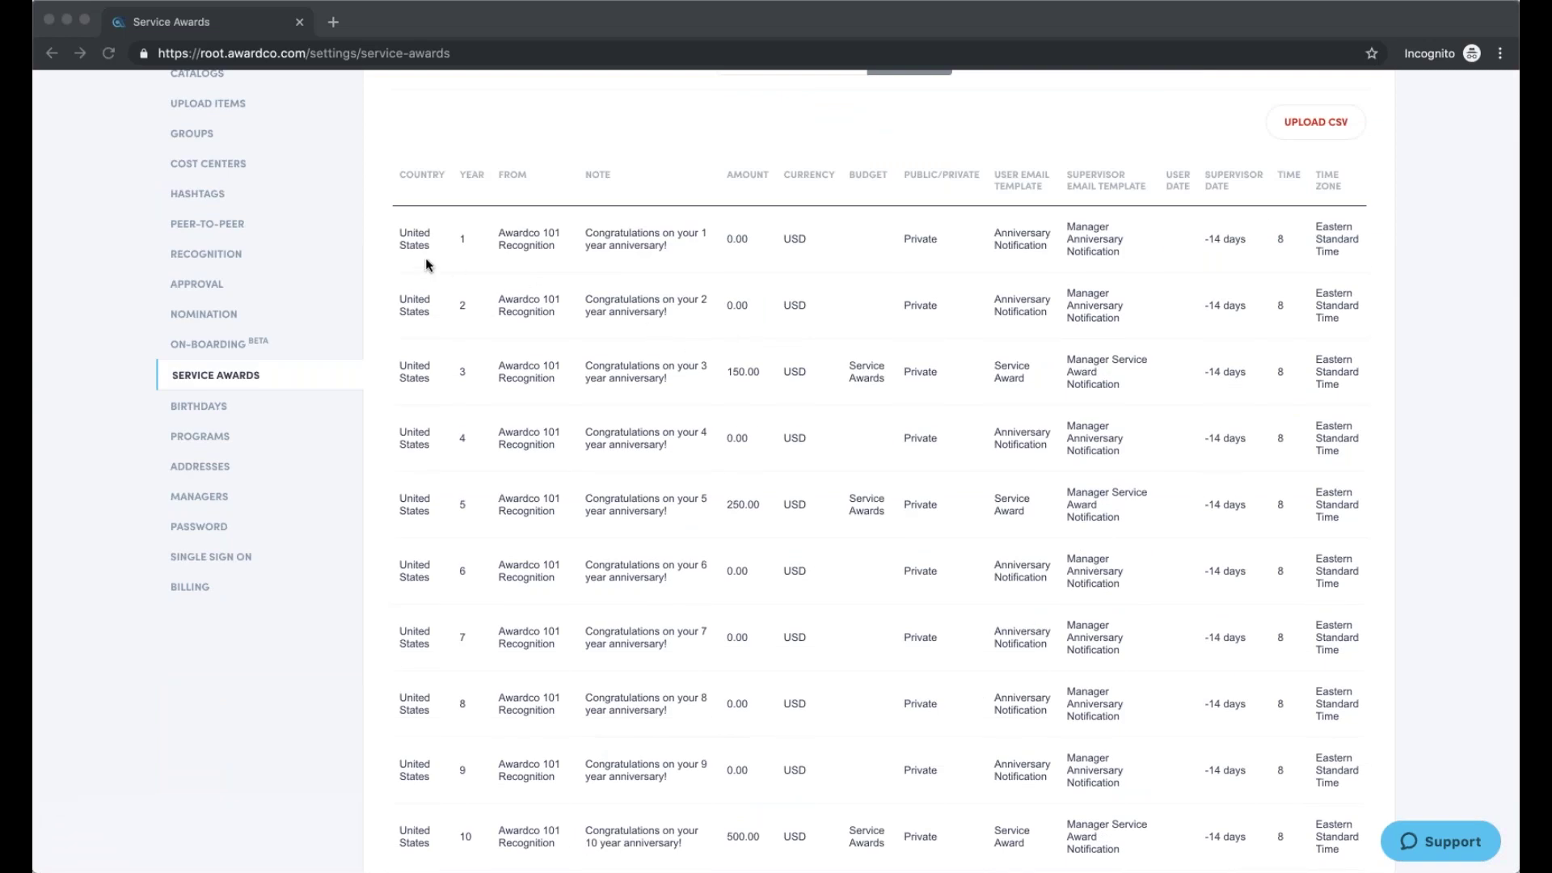
scroll(414, 244, "up", 1)
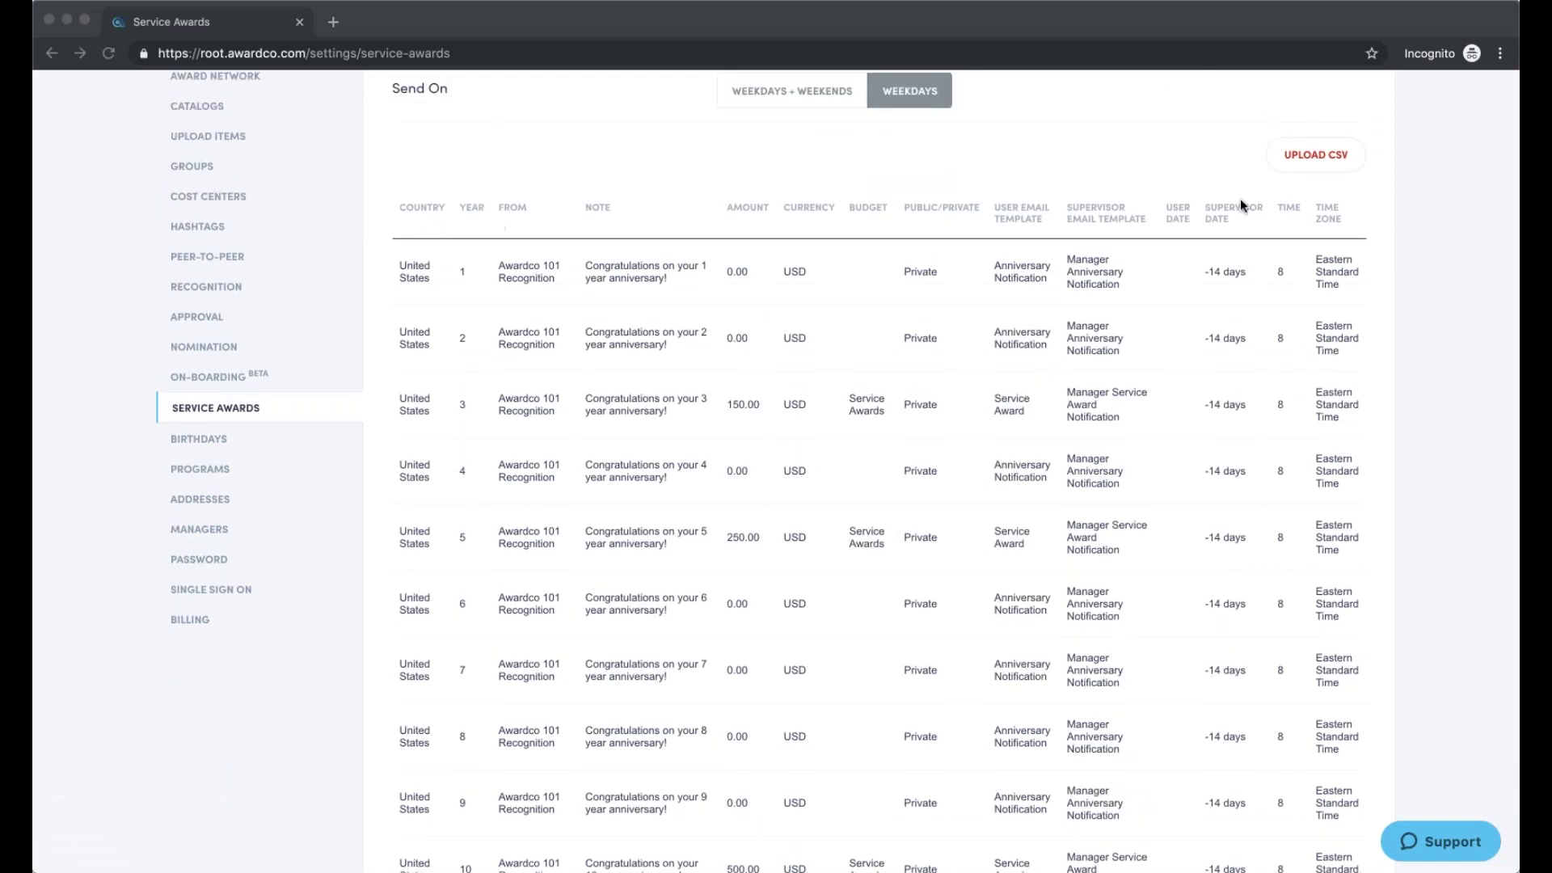
left_click(1130, 162)
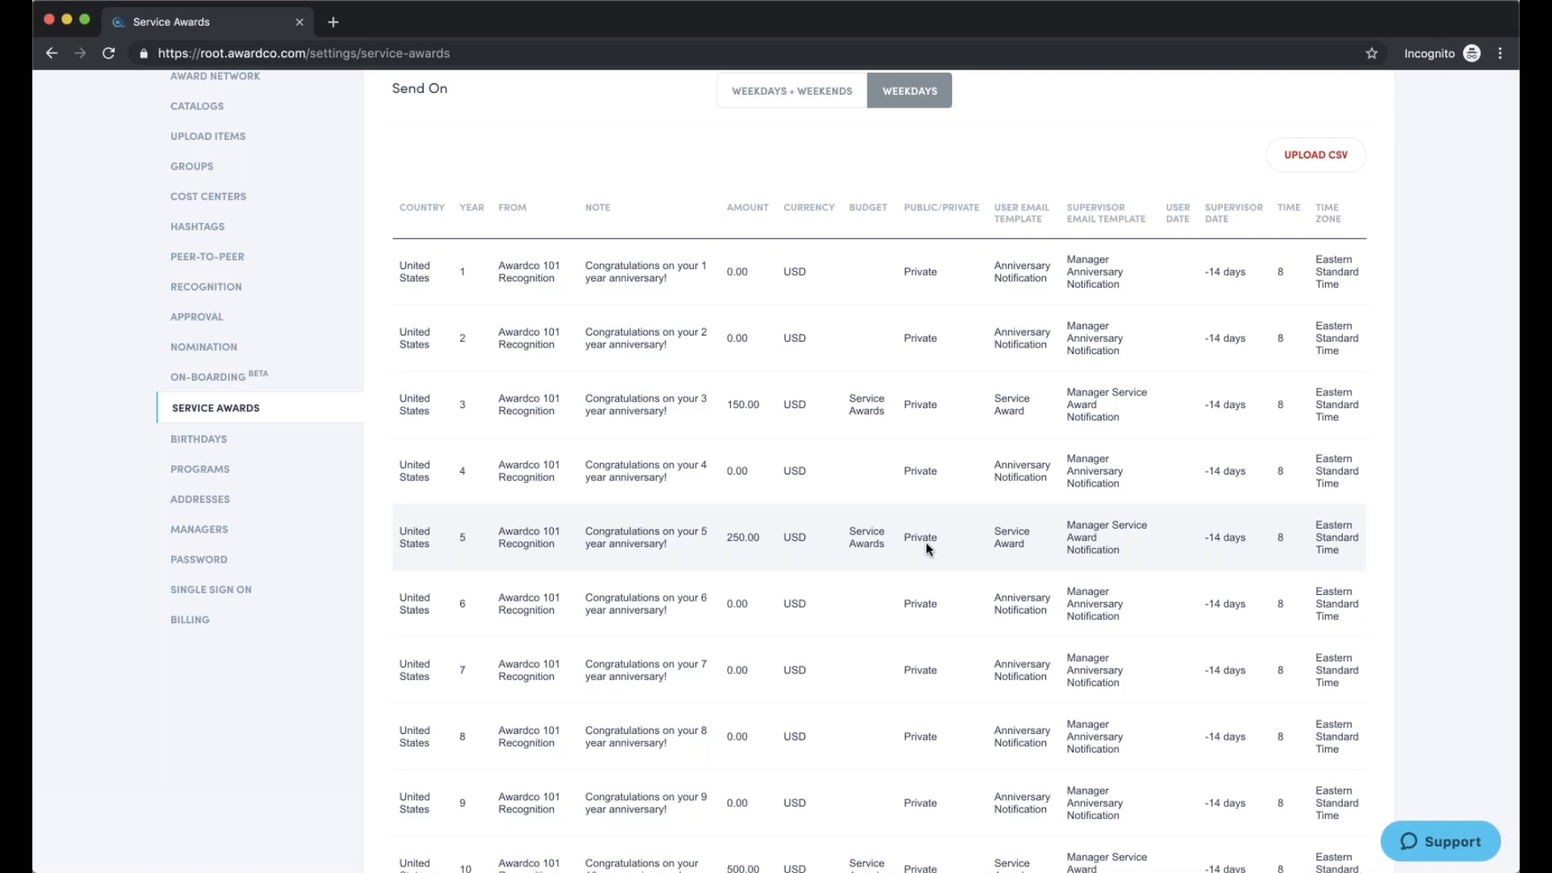
scroll(925, 541, "down", 3)
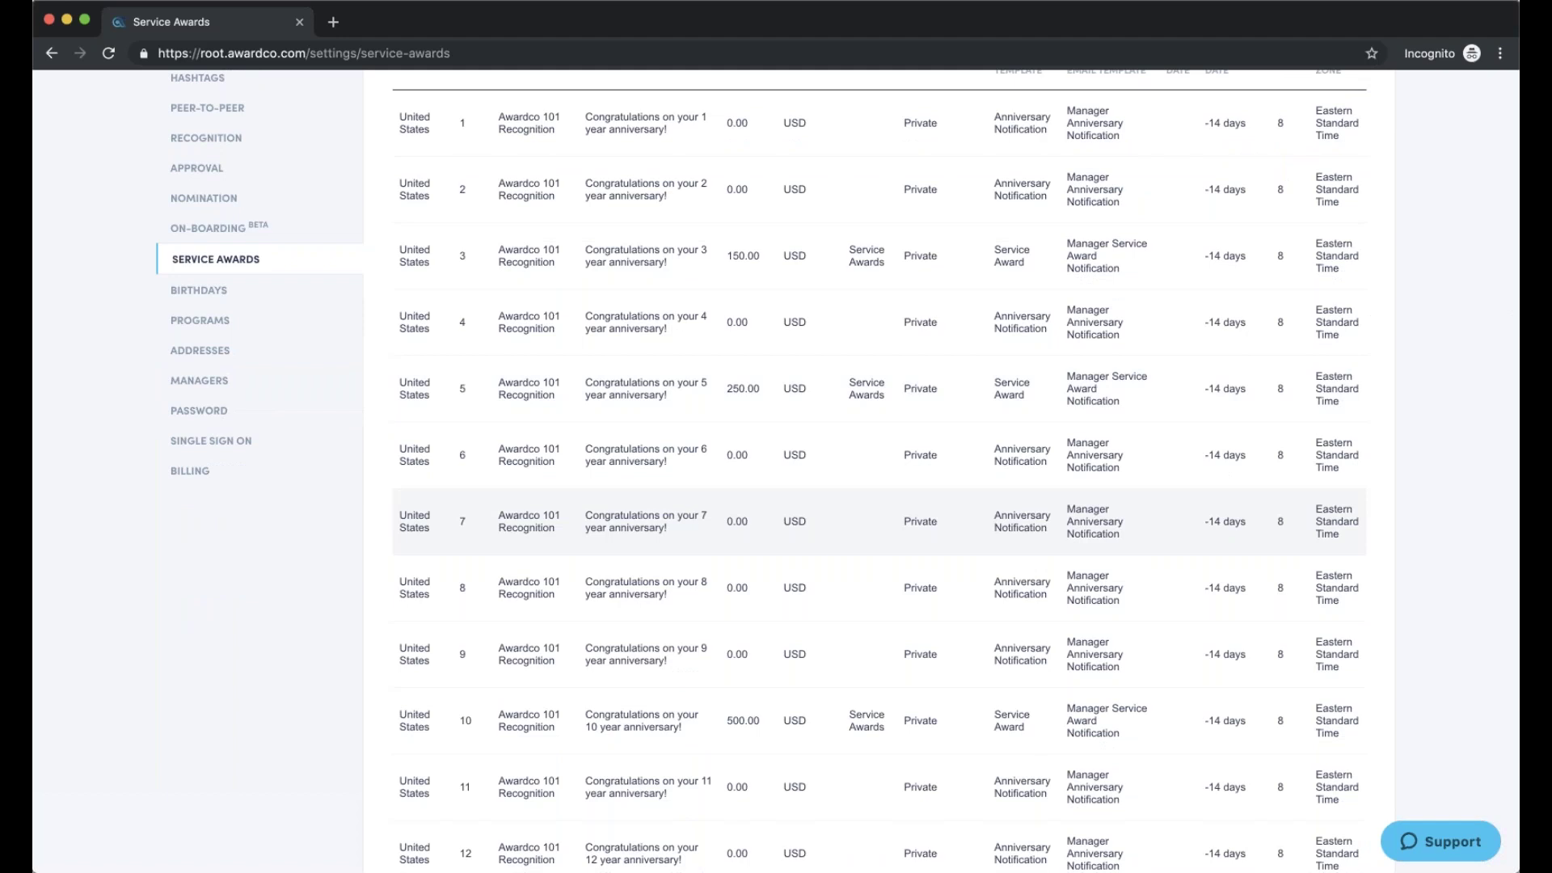
scroll(928, 547, "up", 4)
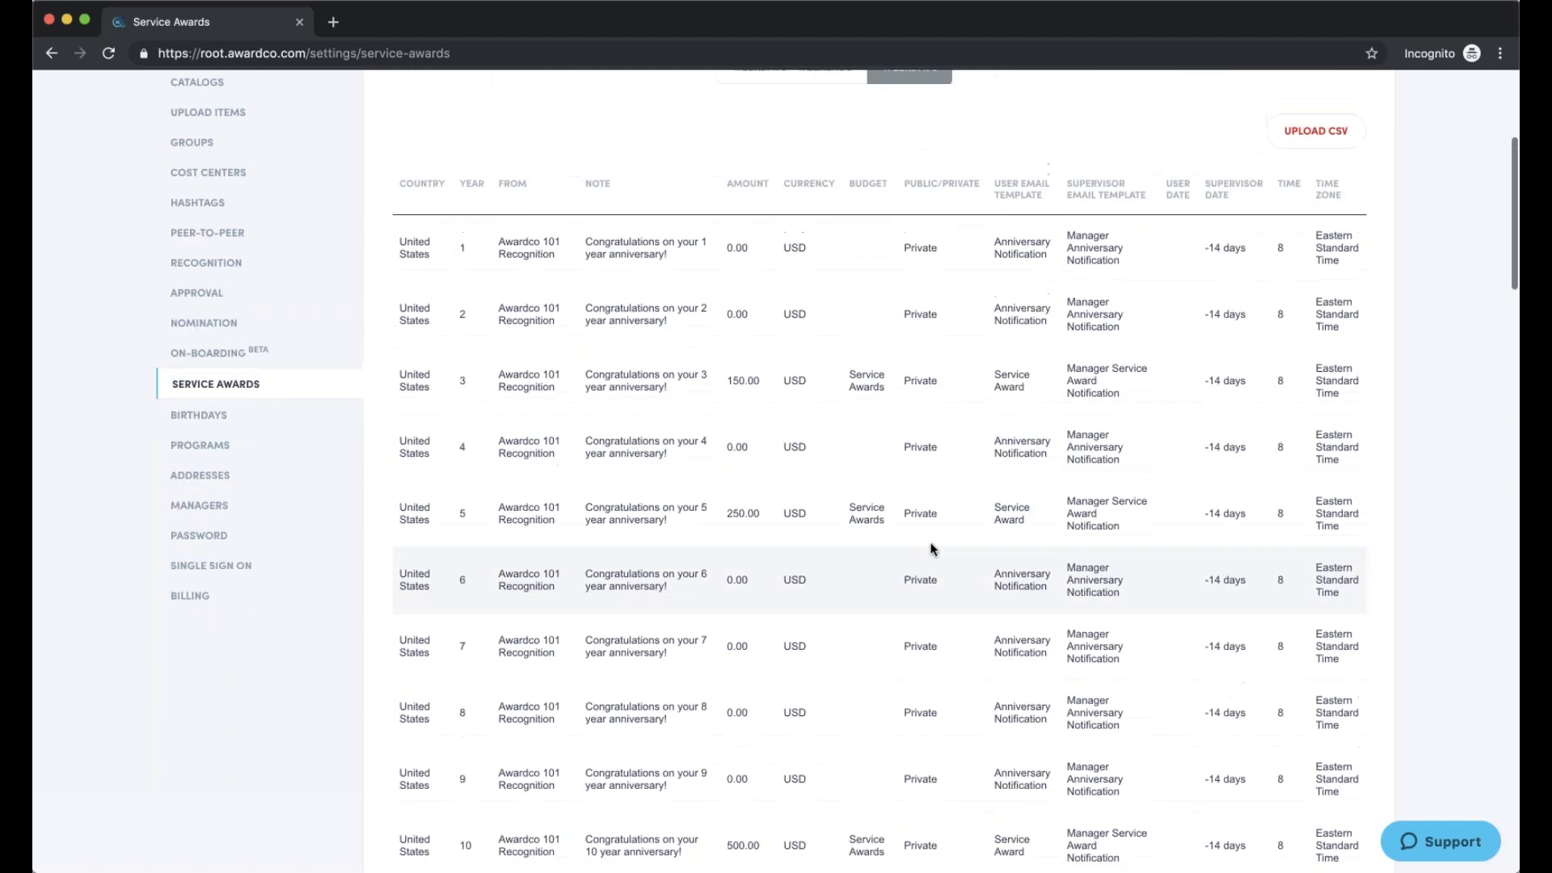
scroll(934, 549, "up", 1)
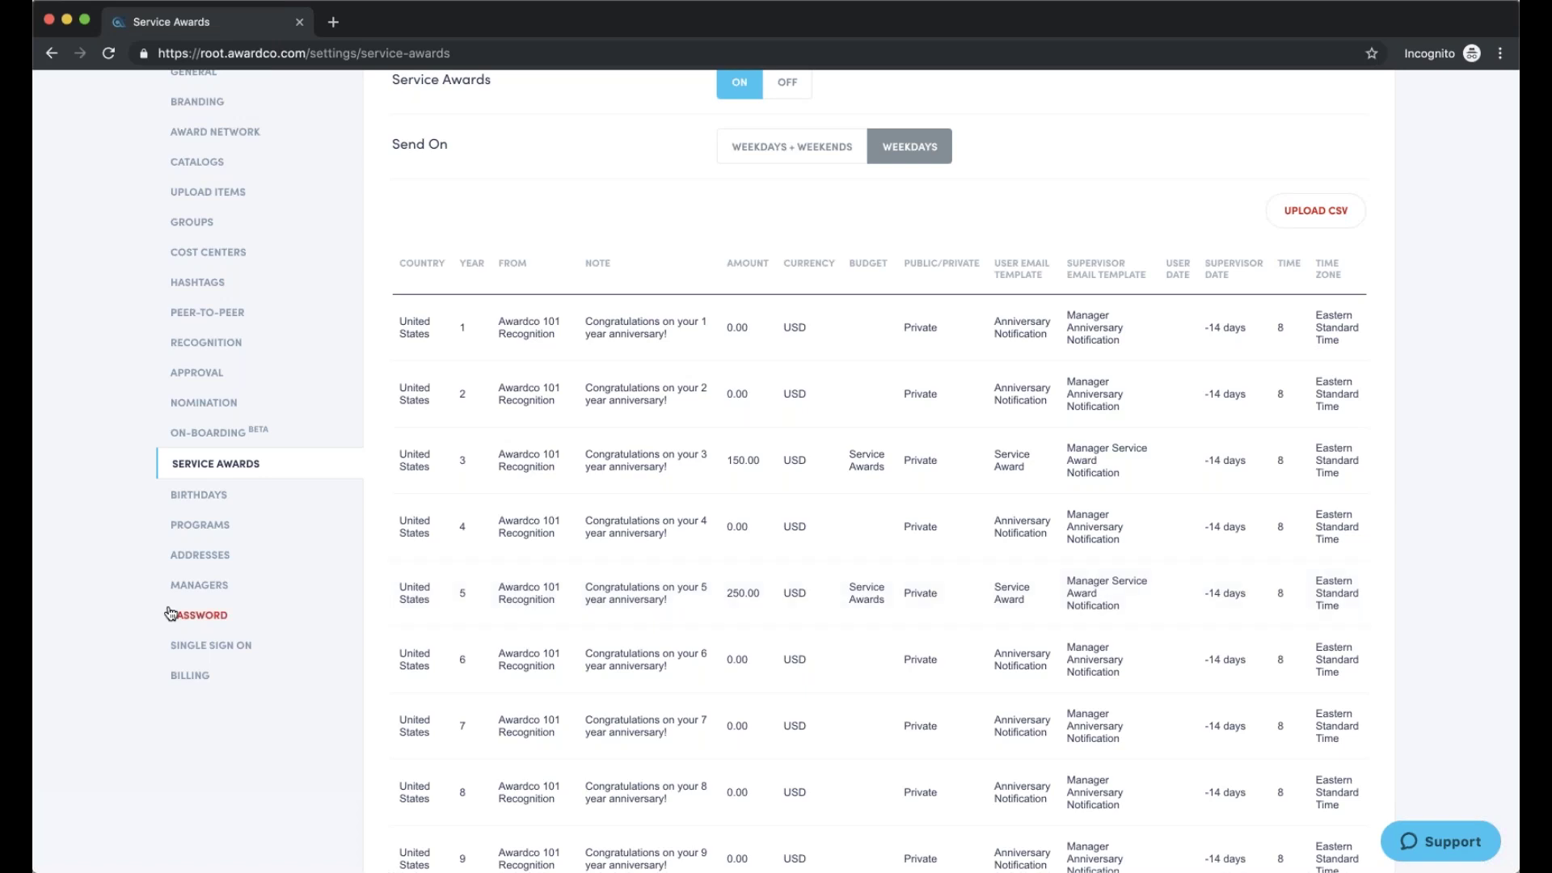
Open the Birthdays settings and review the birthday award's note, amount, budget, email templates and send time
left_click(209, 499)
scroll(724, 522, "down", 2)
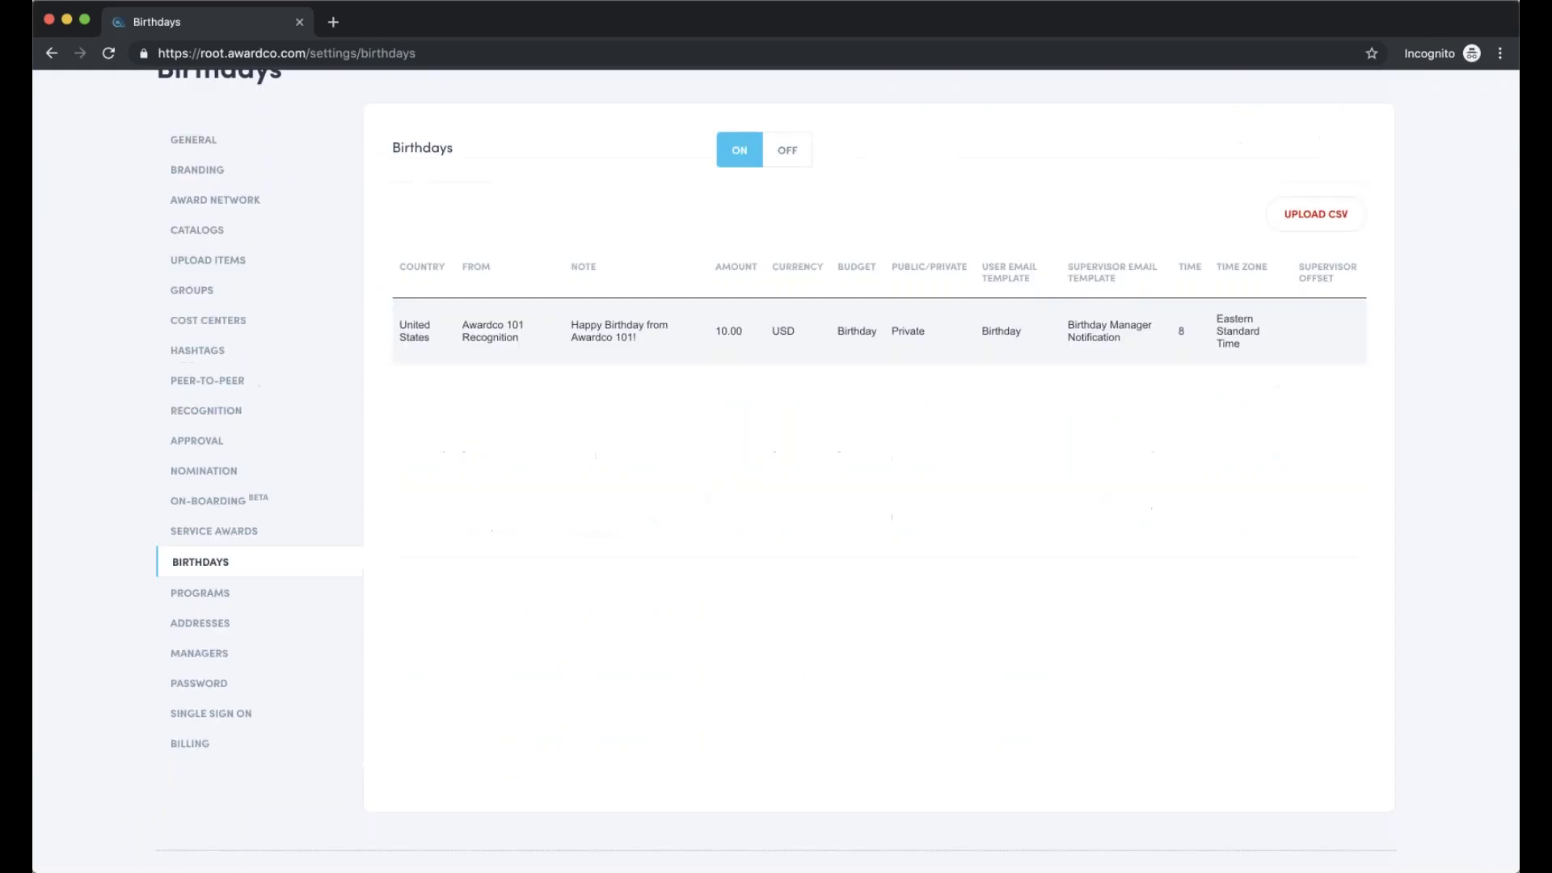
scroll(717, 523, "down", 1)
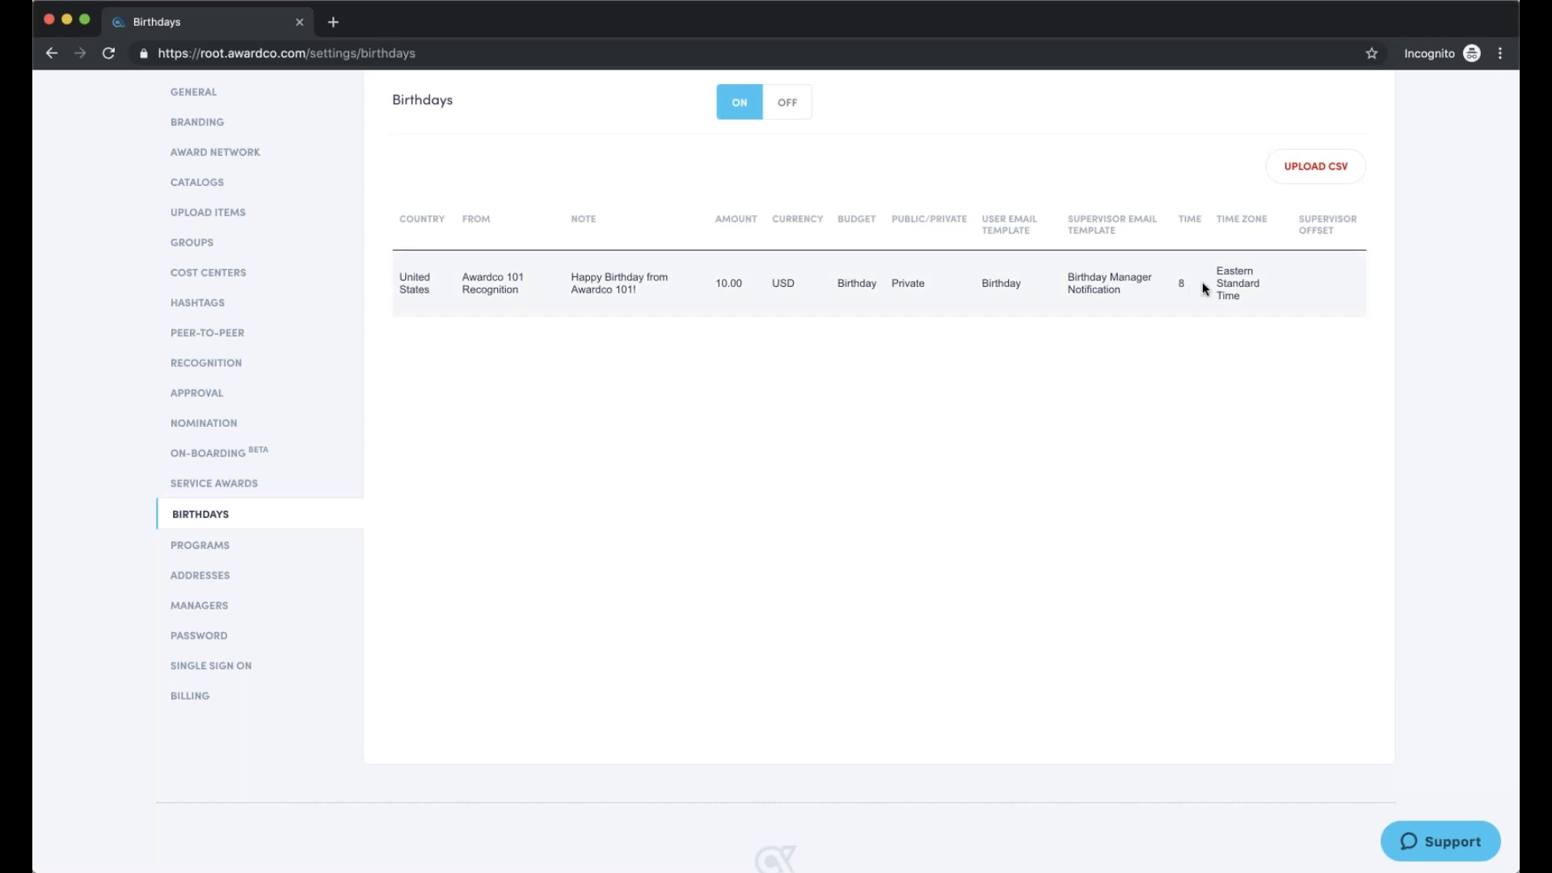
scroll(1210, 321, "down", 1)
scroll(1313, 244, "up", 1)
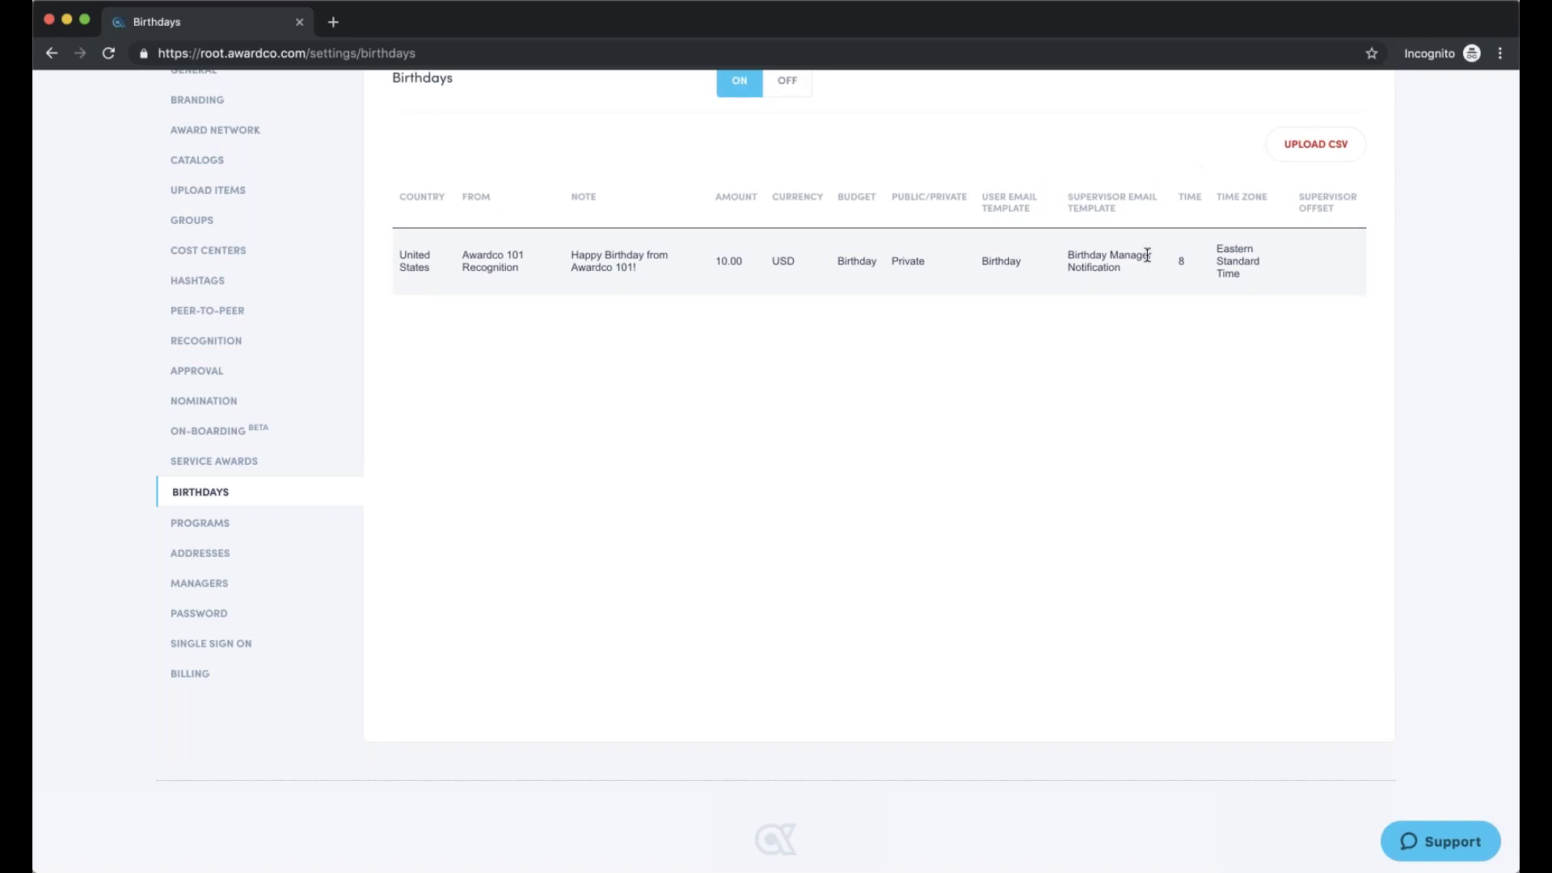
scroll(1147, 256, "up", 1)
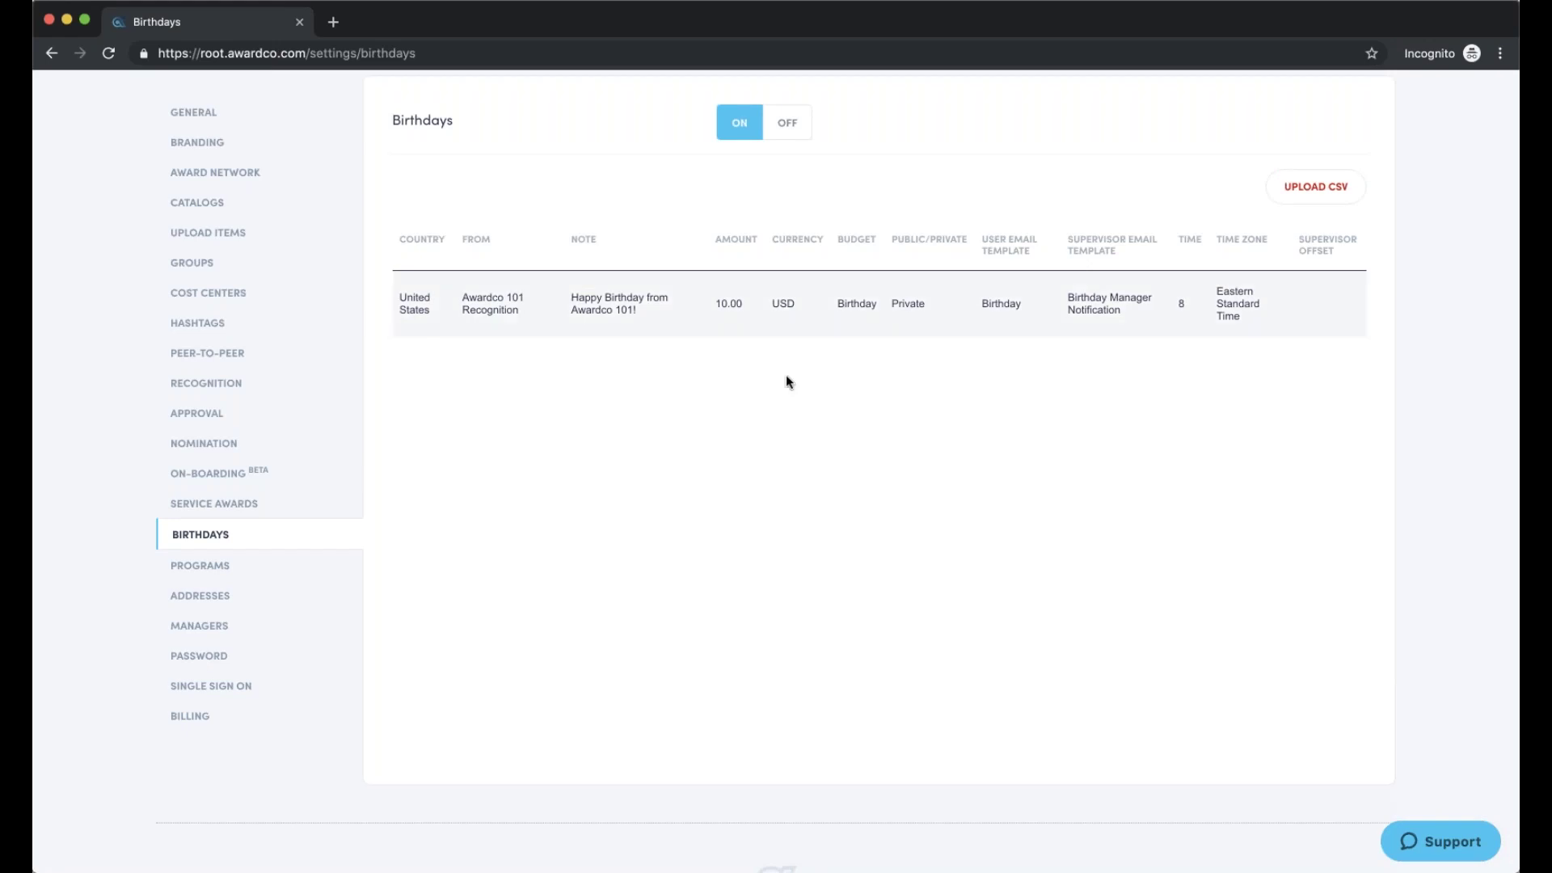
scroll(705, 462, "up", 2)
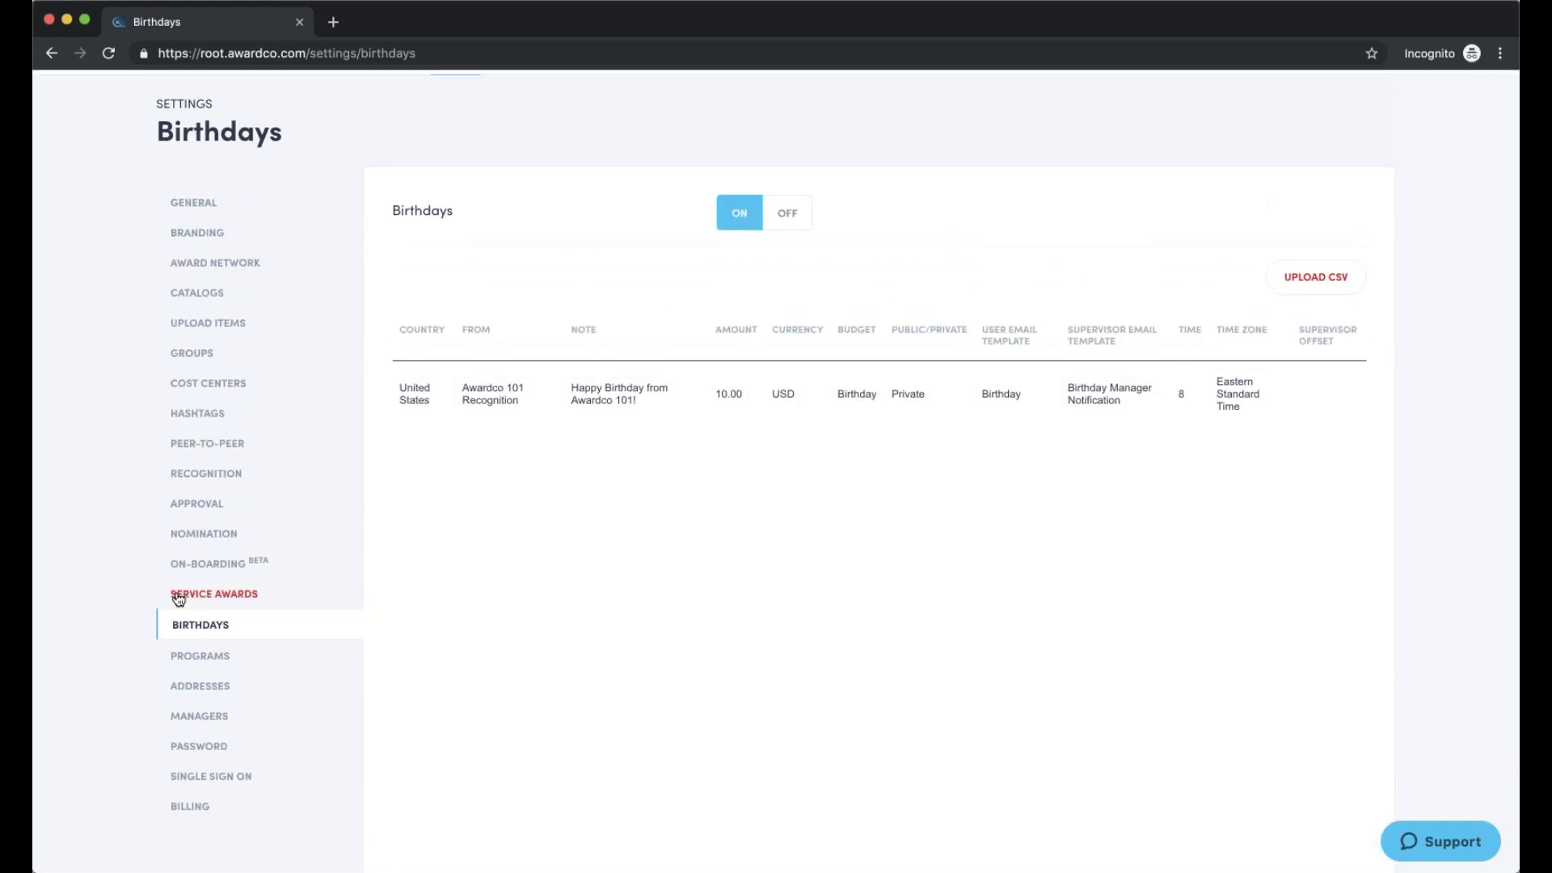
Revisit the Service Awards settings, and open the On-Boarding settings to review the welcome award rule
left_click(201, 598)
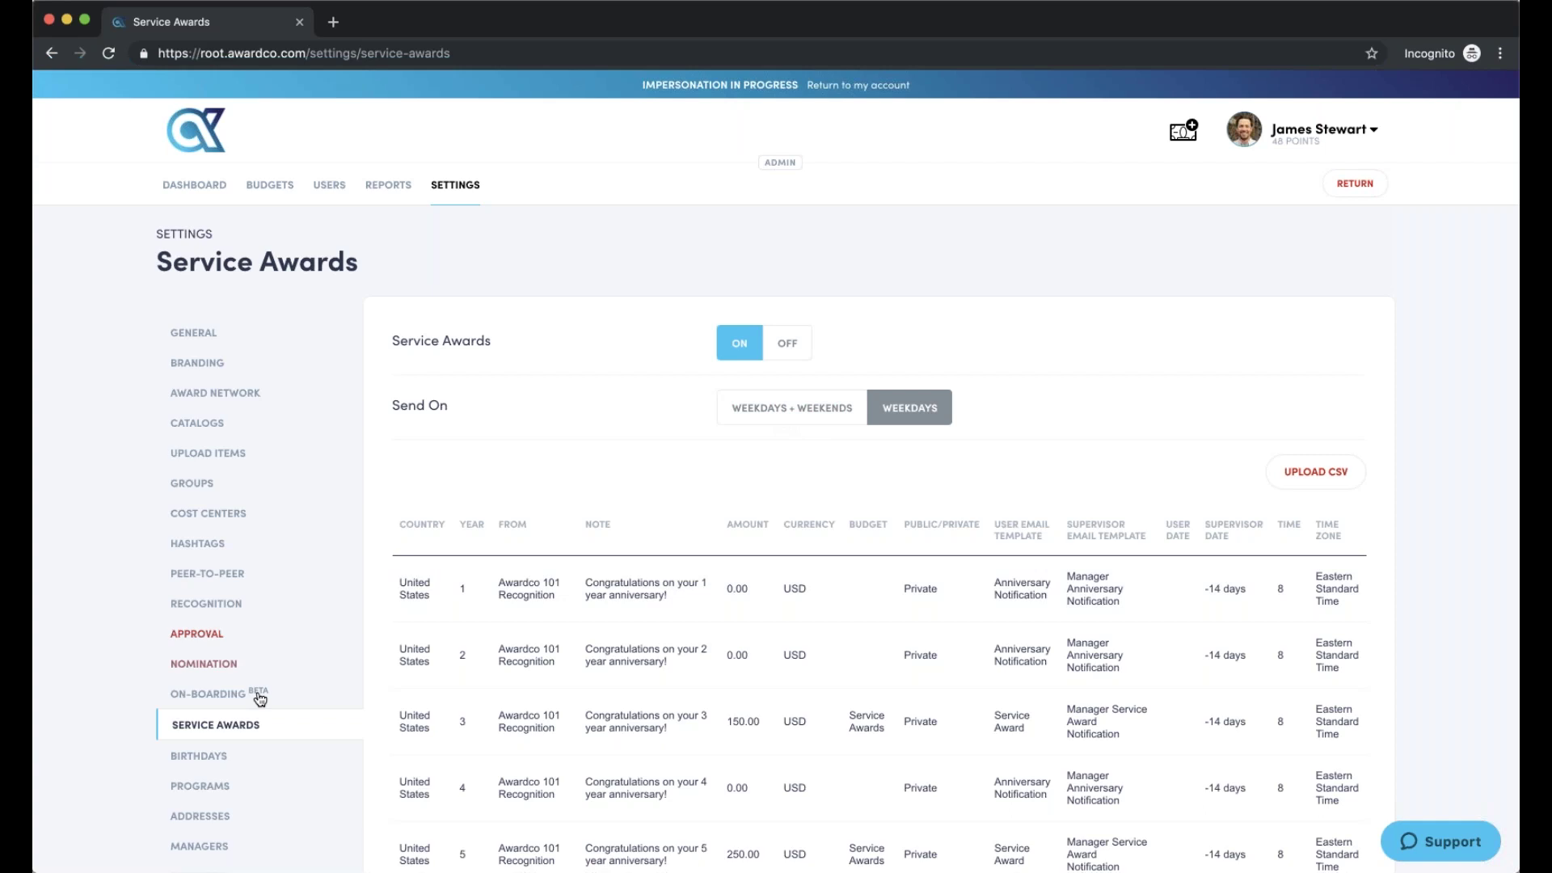
left_click(217, 700)
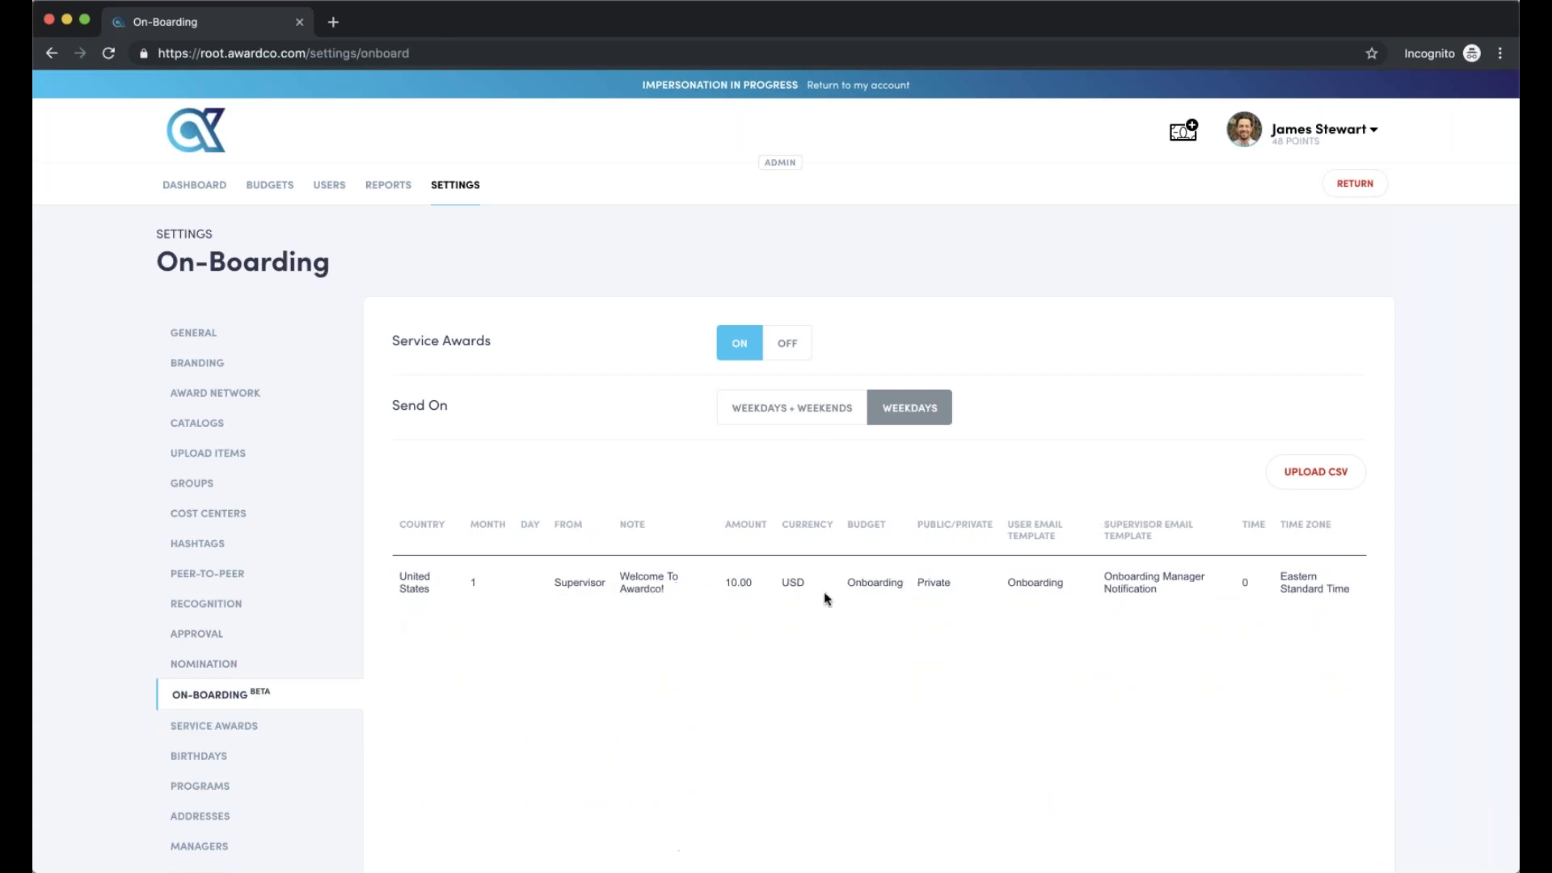
scroll(746, 644, "down", 2)
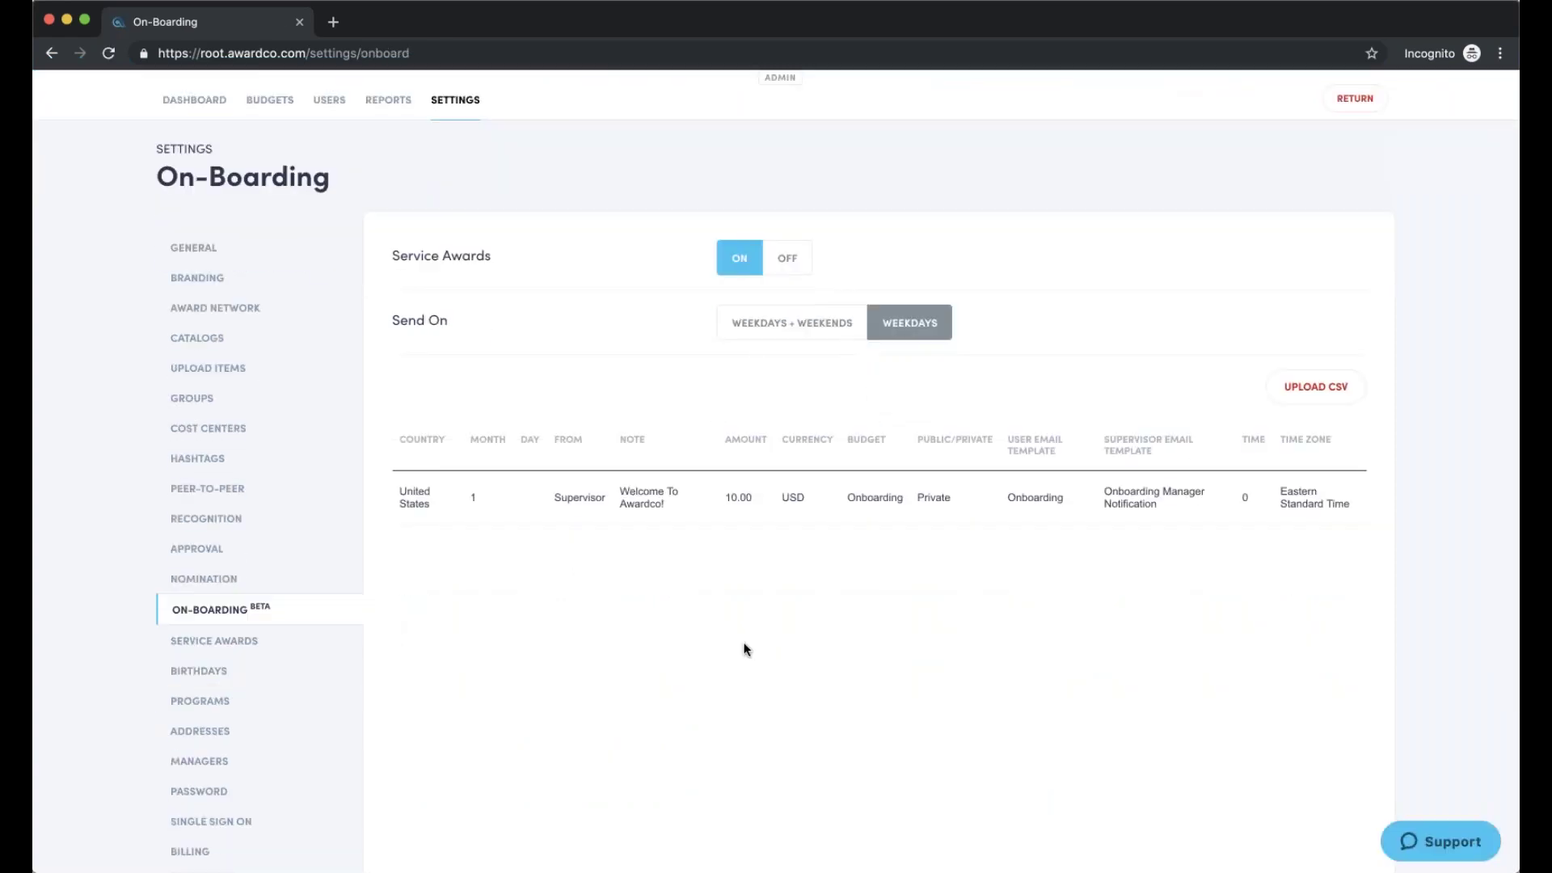
scroll(749, 648, "down", 2)
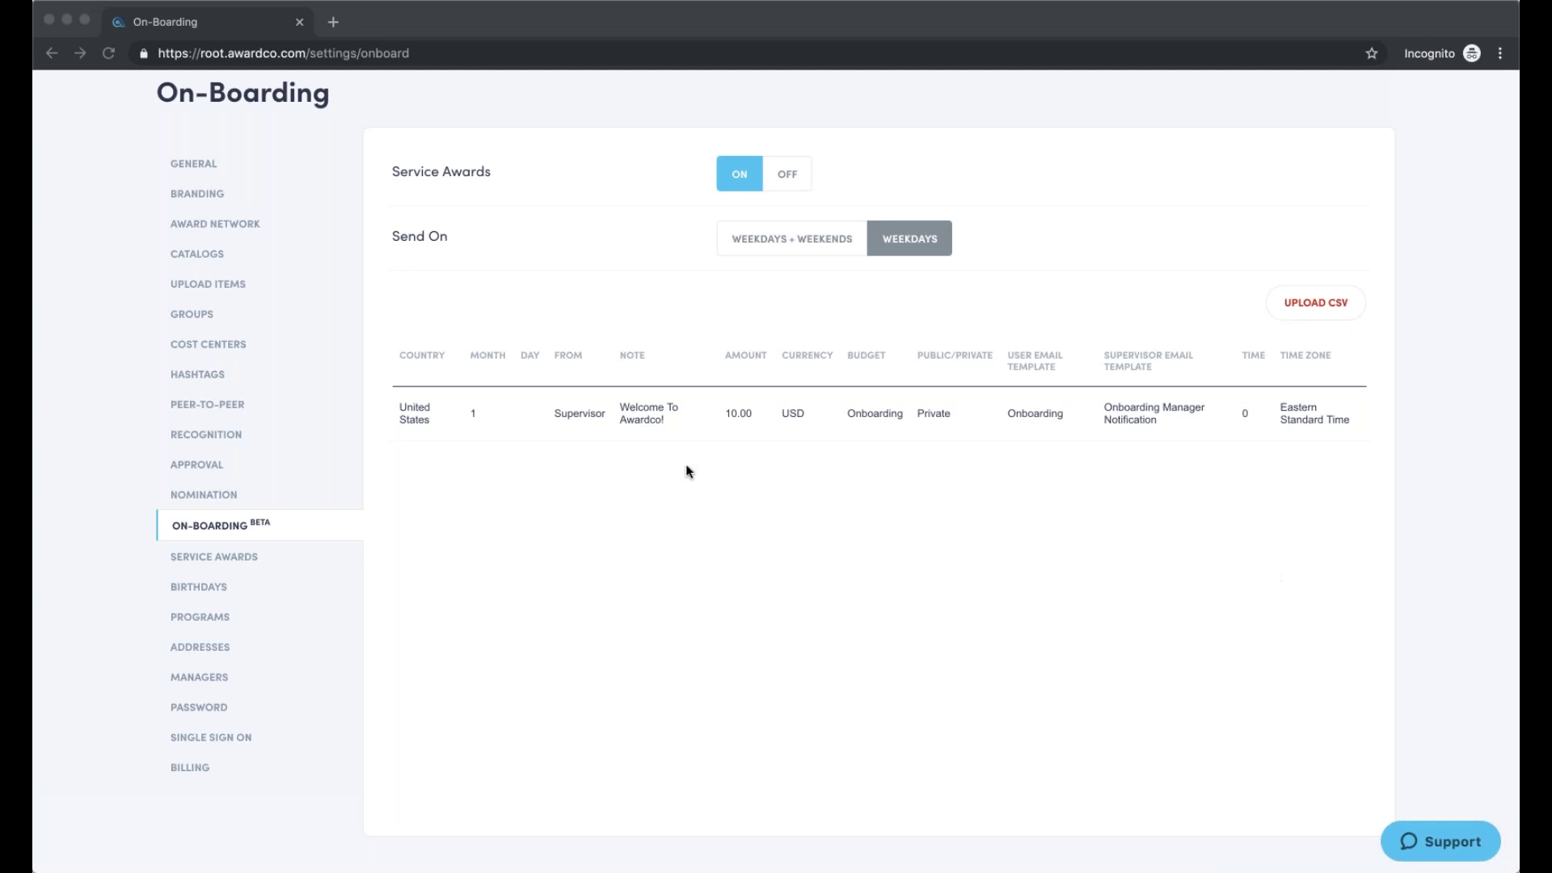
scroll(561, 496, "up", 3)
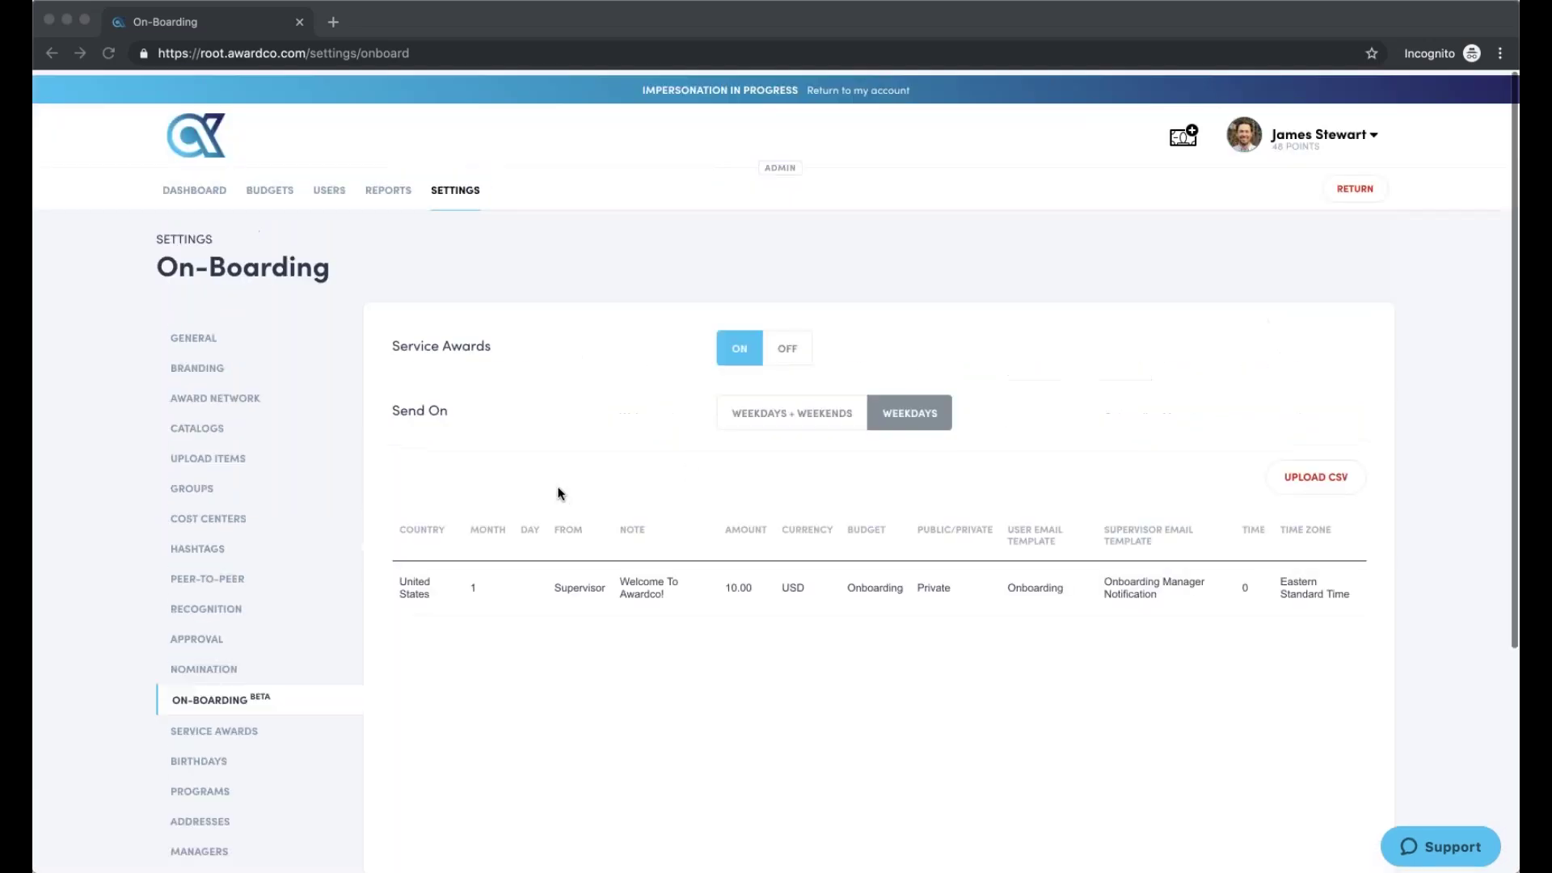
Open the Budgets page to review the available budgets and their assigned users
left_click(265, 186)
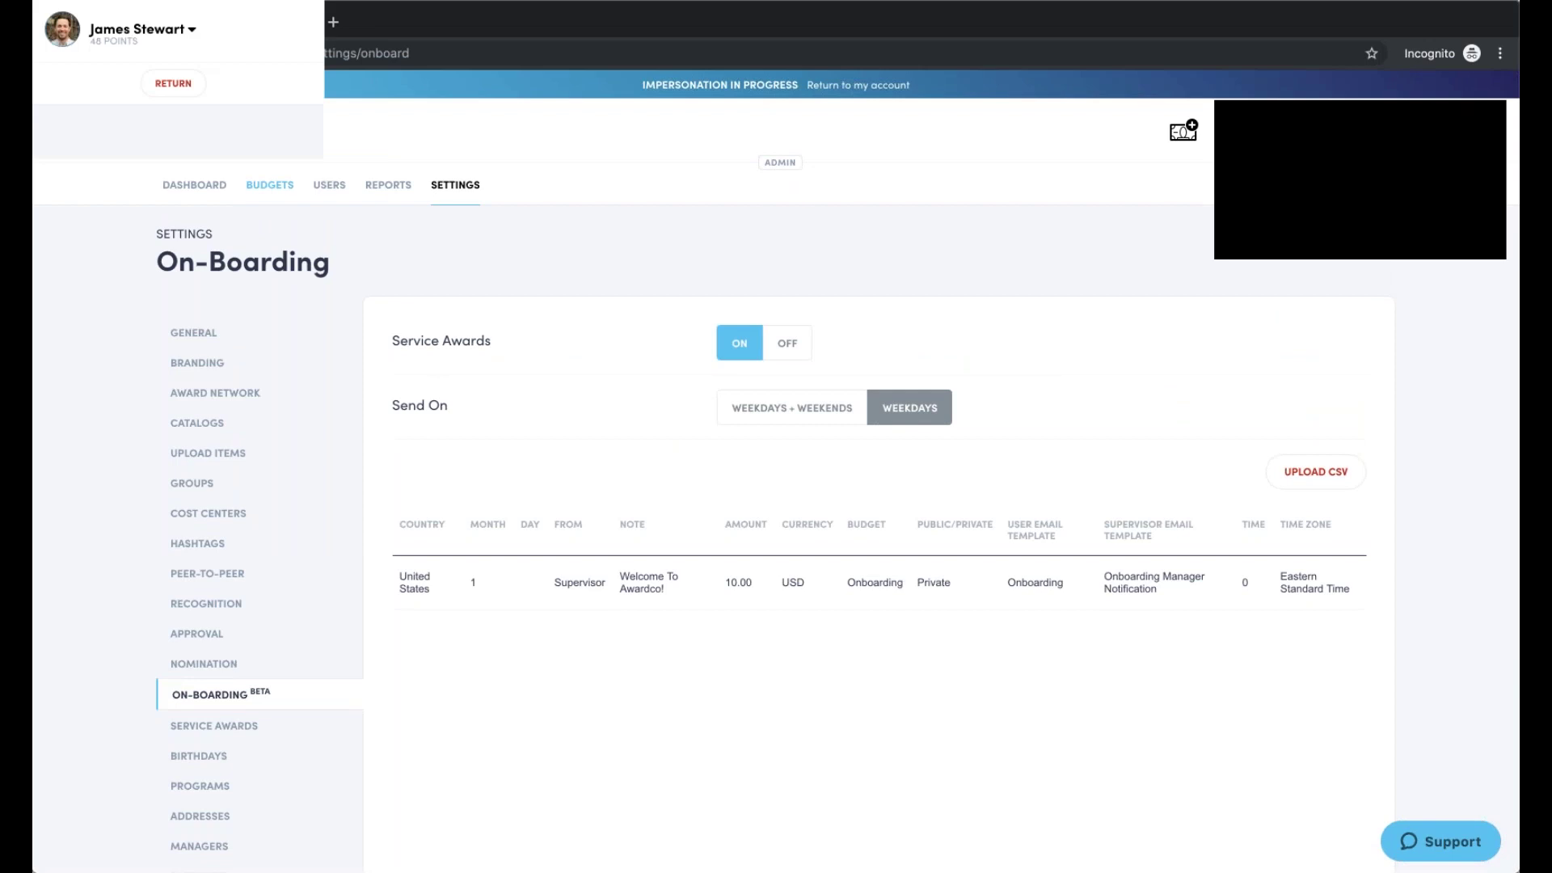
left_click(269, 186)
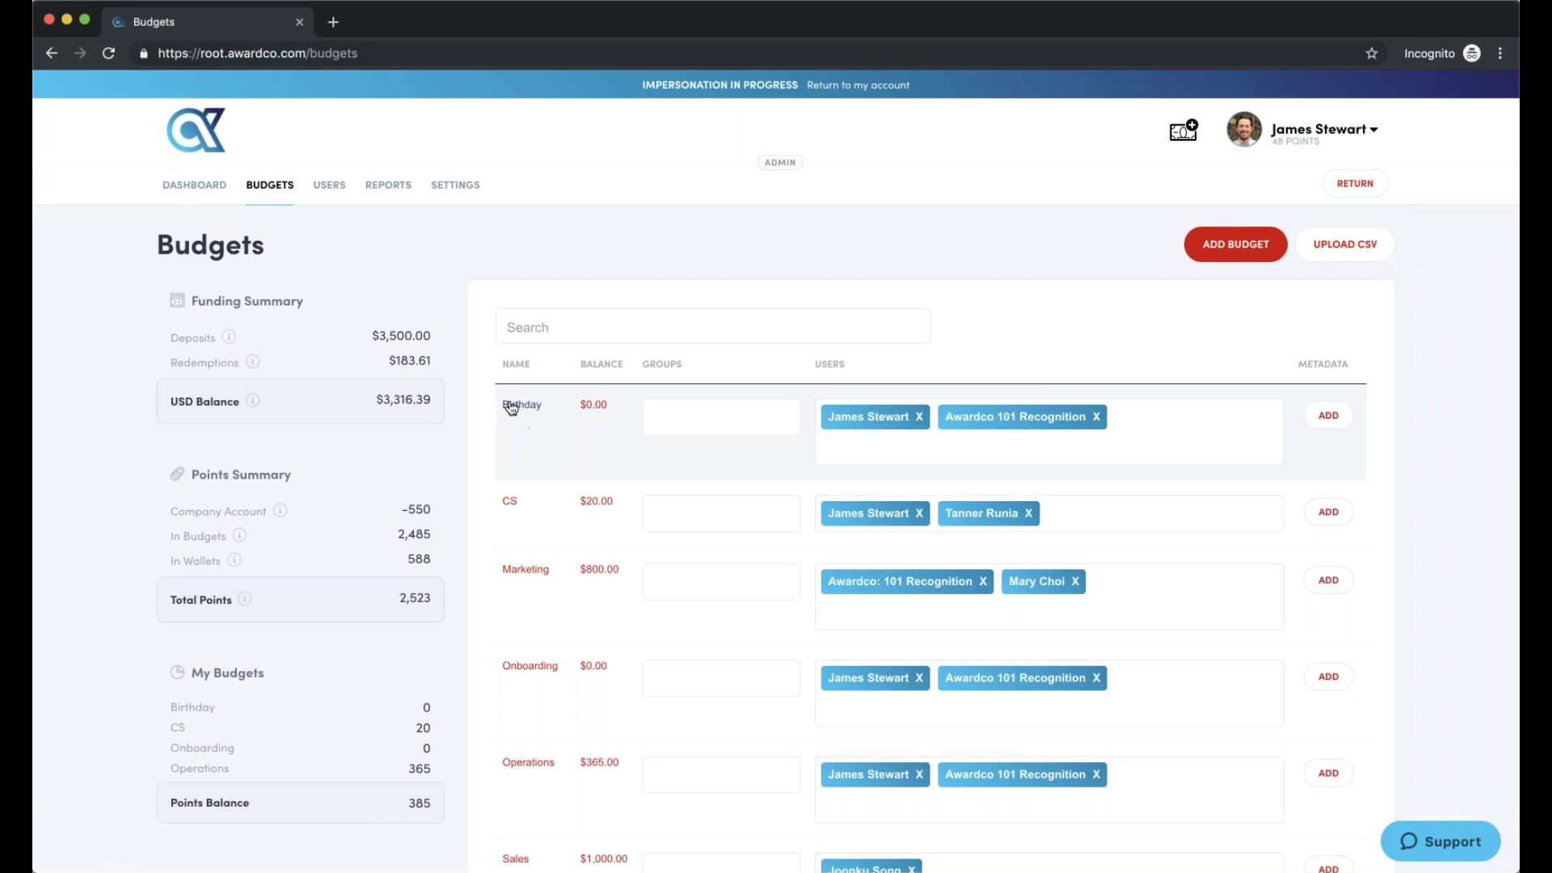
Open Bulk Recognize for the users and review the pending recognitions with their notification dates and templates
left_click(329, 191)
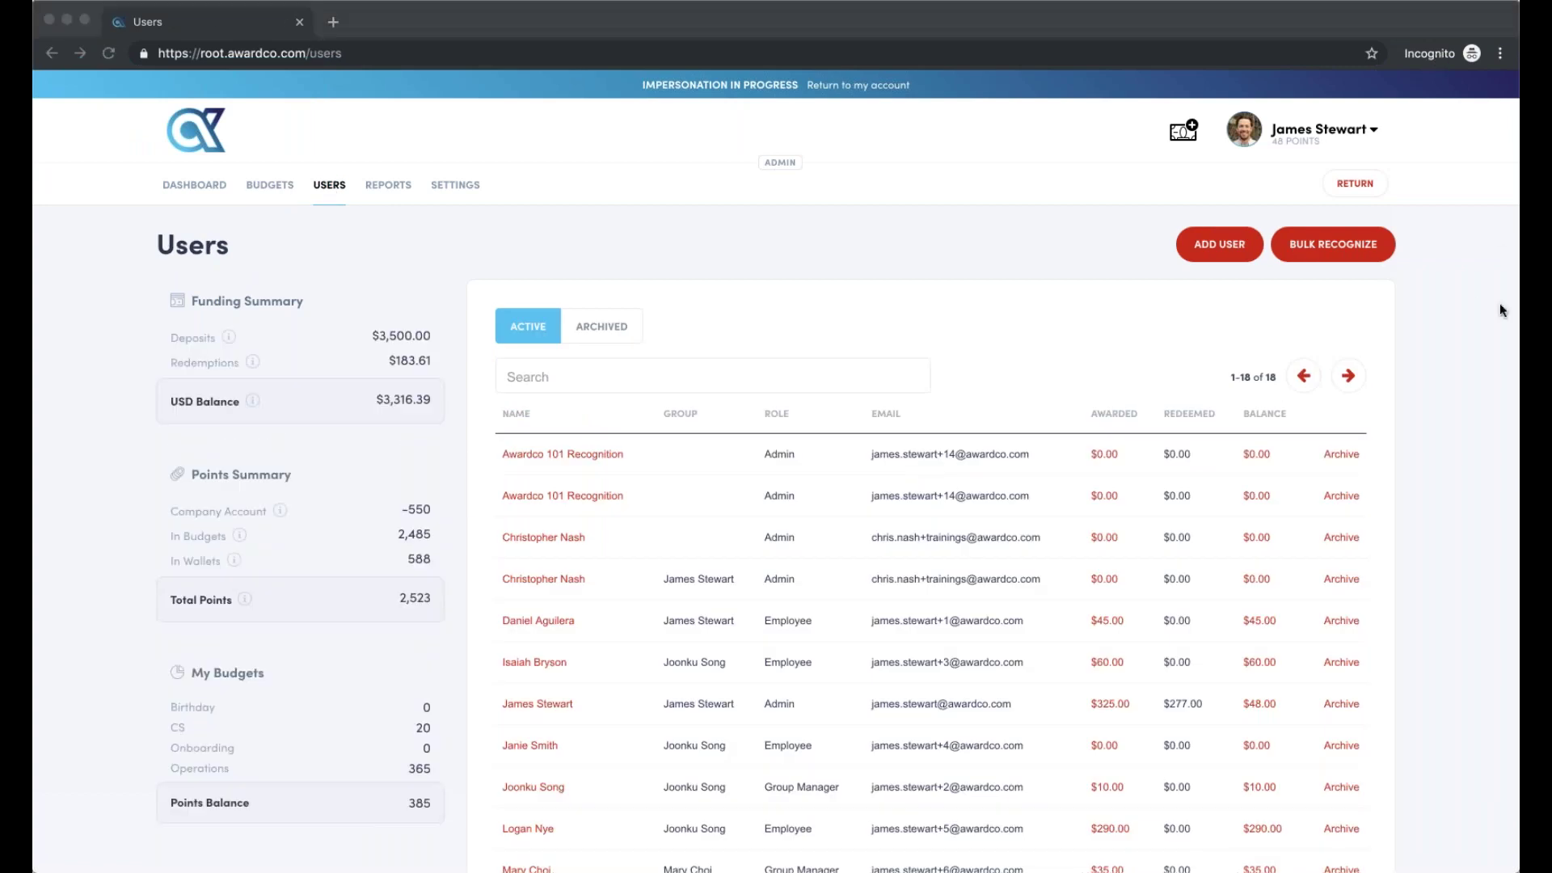
left_click(1344, 244)
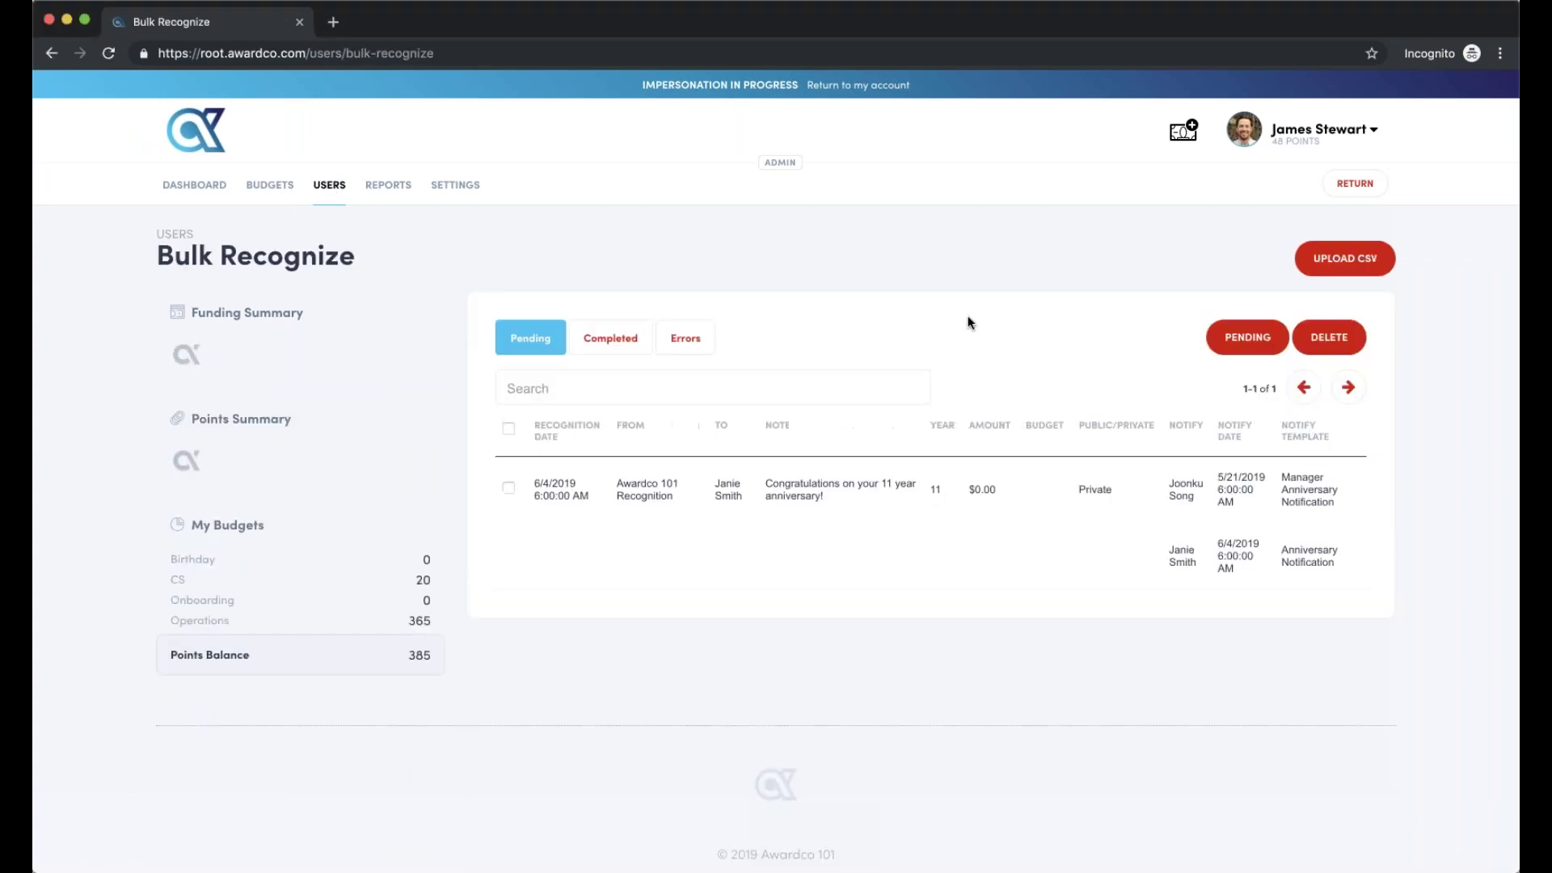
scroll(754, 441, "down", 1)
scroll(752, 440, "down", 3)
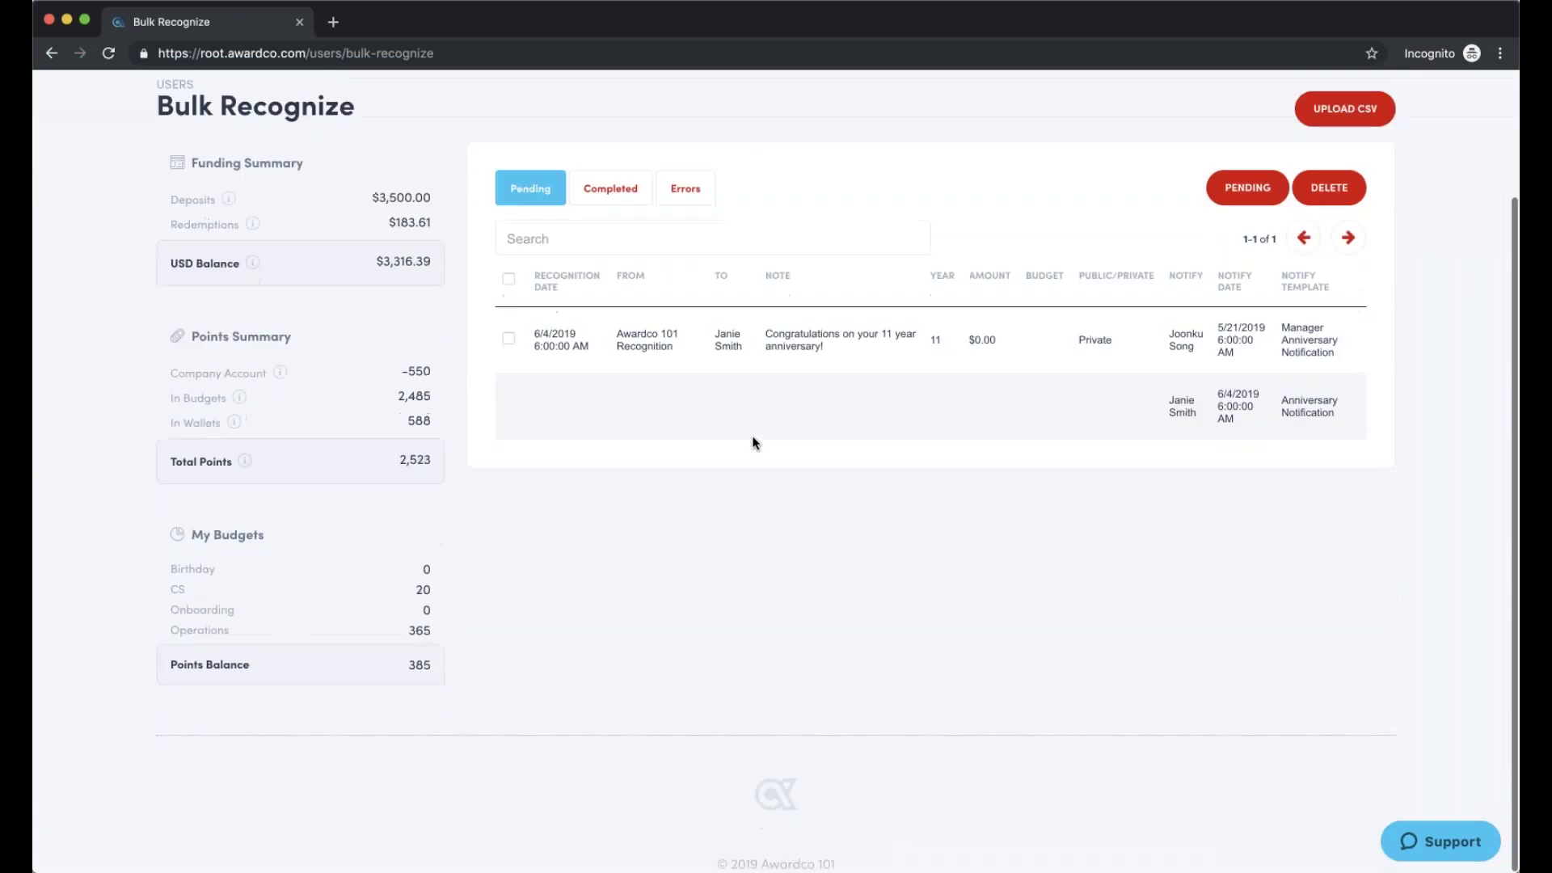
scroll(709, 416, "up", 3)
scroll(709, 412, "up", 1)
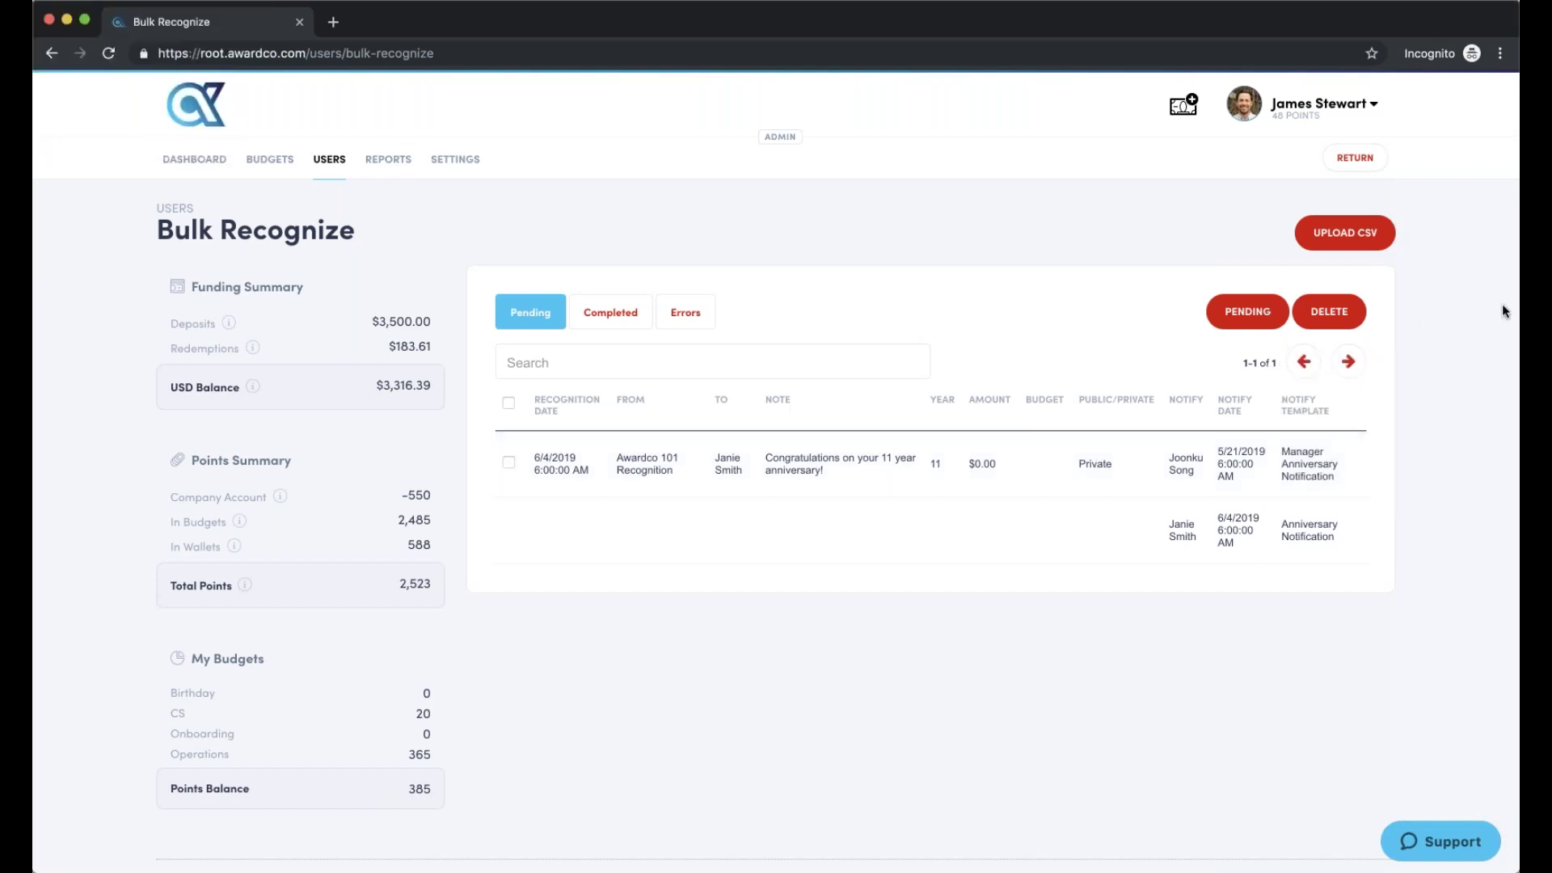
left_click(1349, 238)
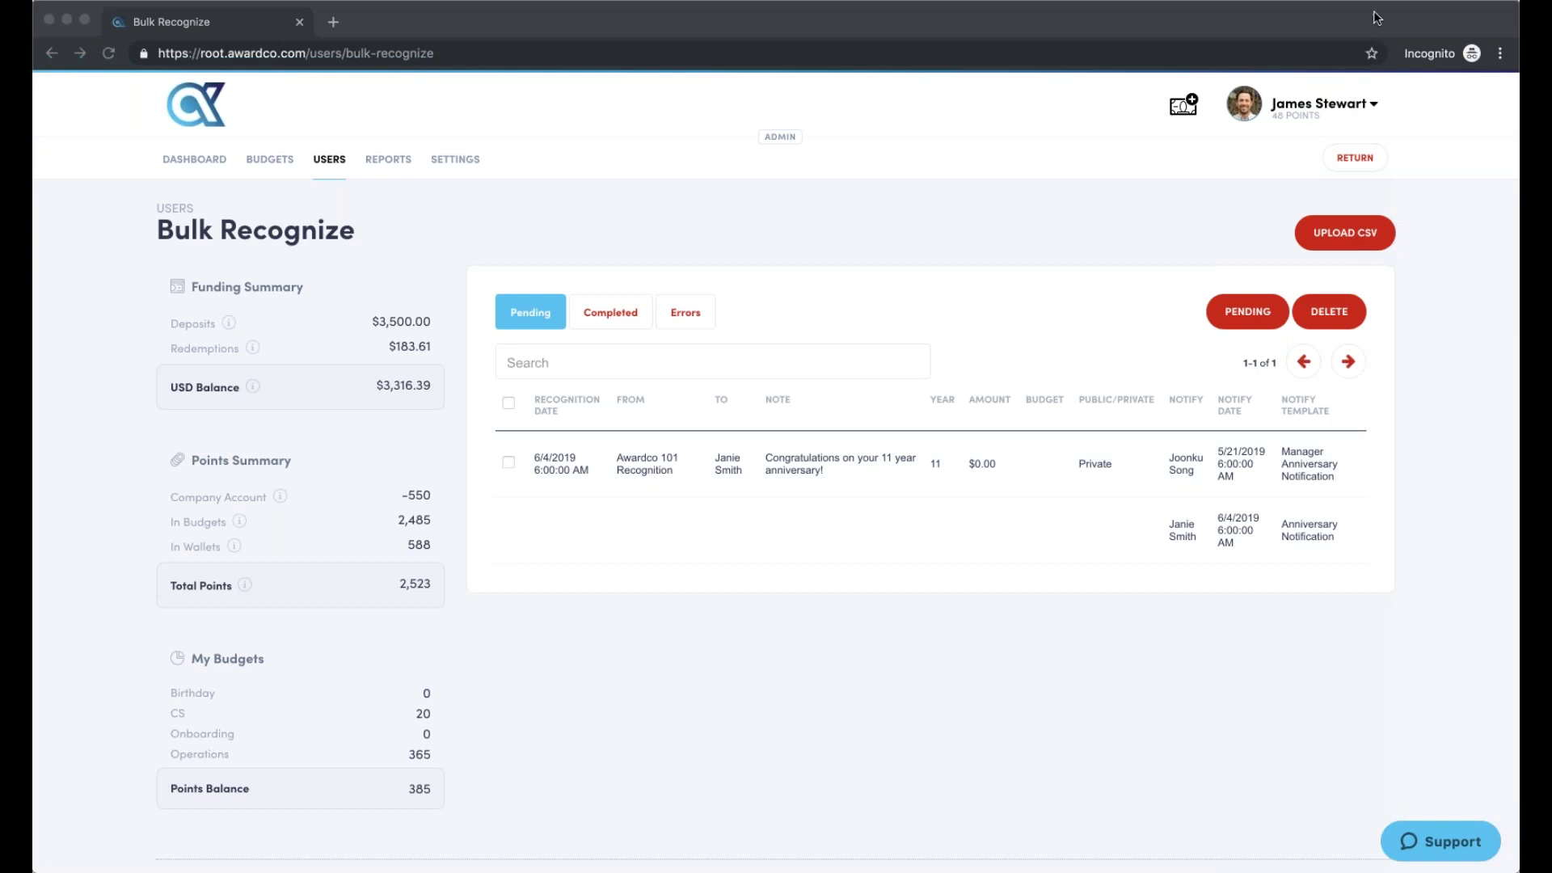